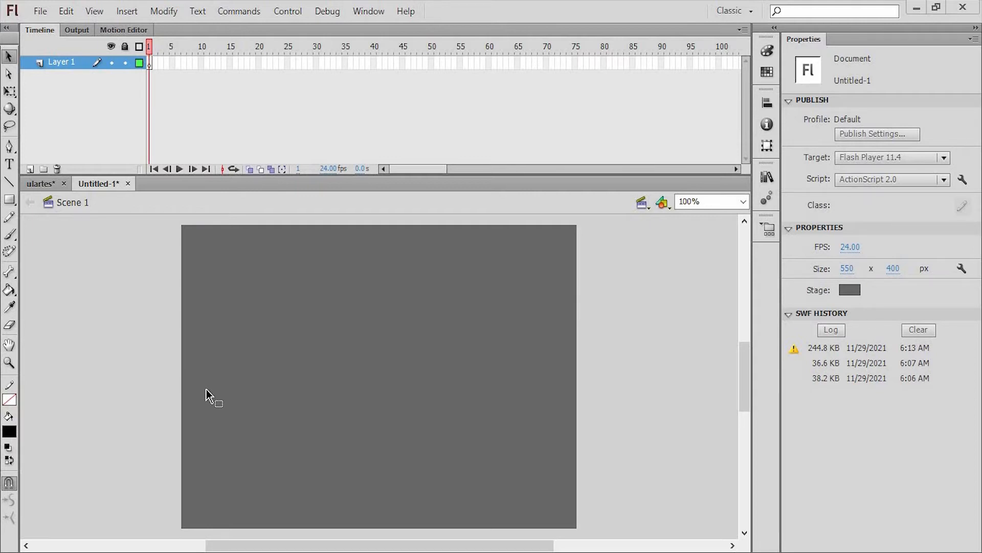
Activate the Text tool and set its text type to Static Text.
{"action": "left_click", "coordinate": [9, 163]}
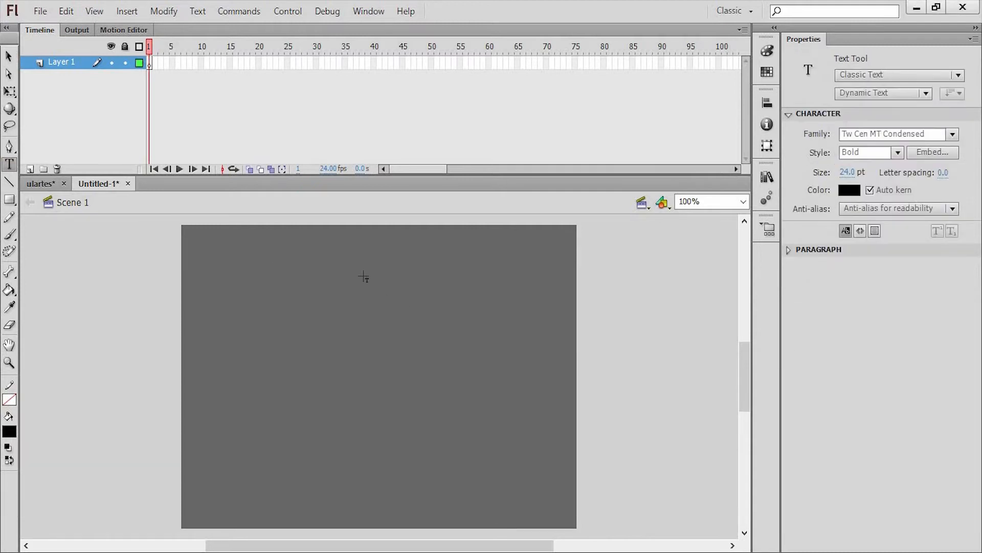
{"action": "left_click", "coordinate": [918, 92]}
{"action": "left_click", "coordinate": [900, 112]}
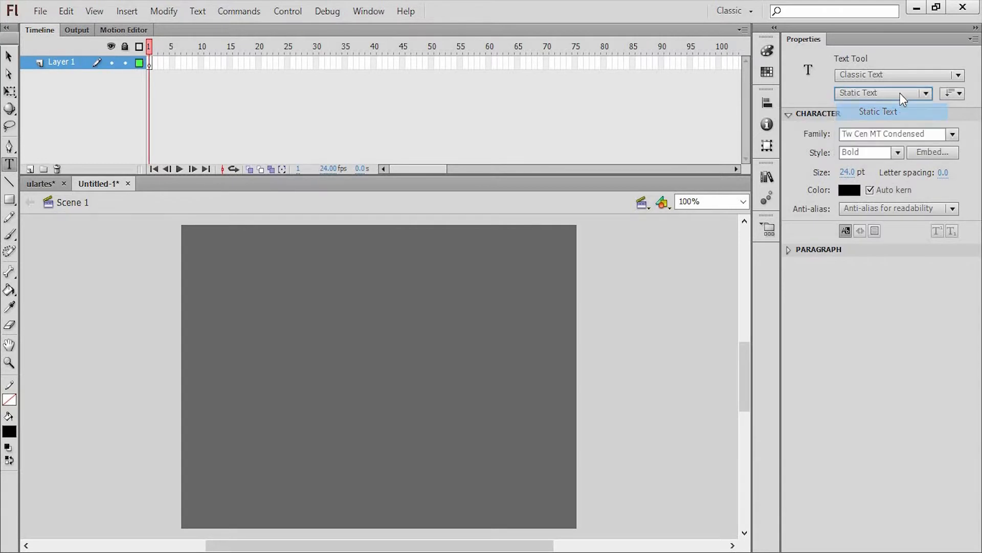
{"action": "left_click", "coordinate": [900, 94]}
{"action": "left_click", "coordinate": [898, 128]}
{"action": "left_click", "coordinate": [879, 90]}
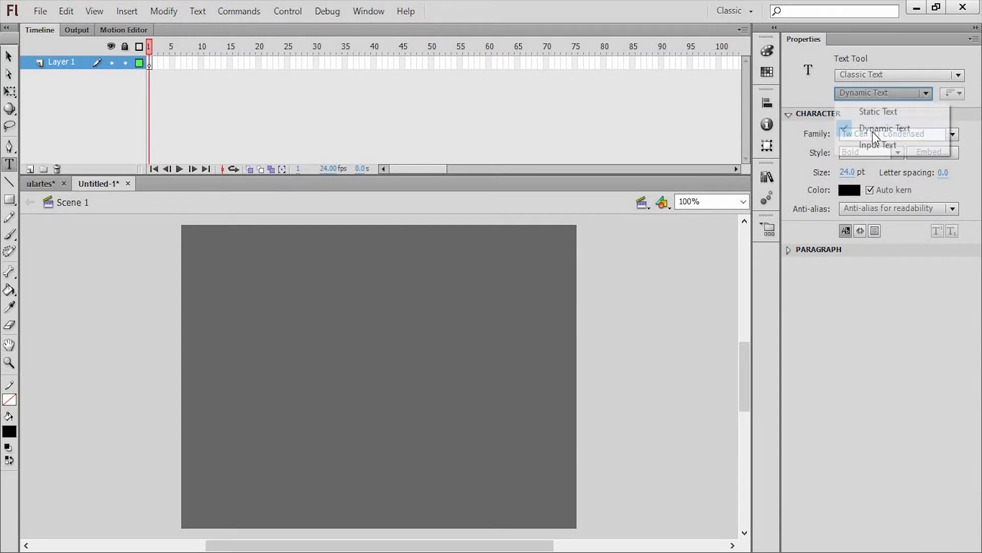
{"action": "left_click", "coordinate": [873, 144]}
{"action": "left_click", "coordinate": [870, 96]}
{"action": "left_click", "coordinate": [870, 109]}
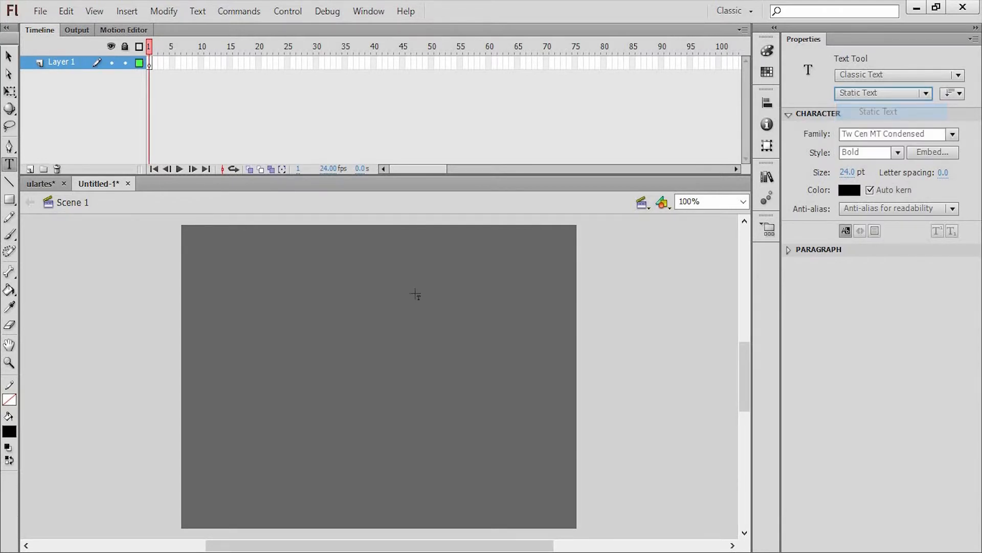
{"action": "left_click", "coordinate": [855, 95]}
{"action": "left_click", "coordinate": [869, 110]}
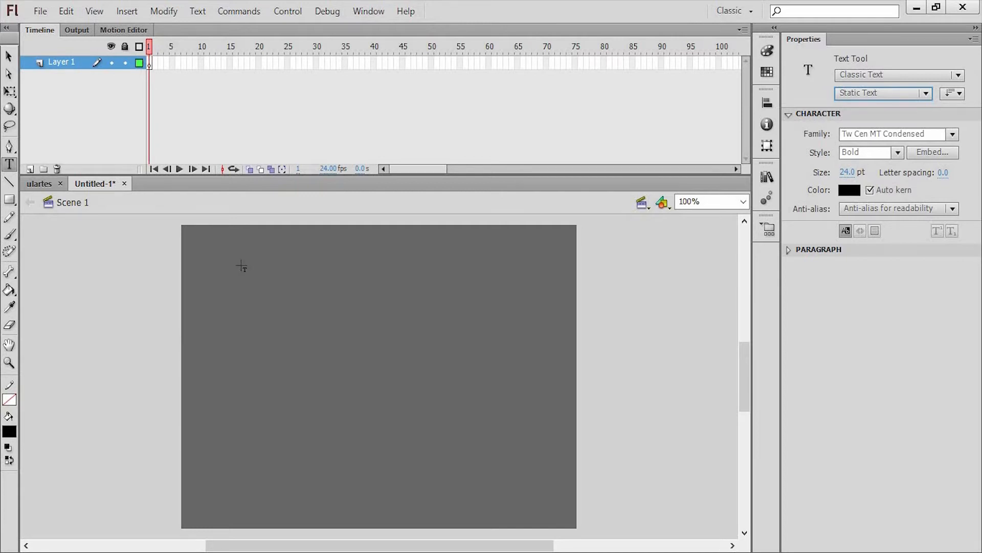
Add a static text box about 373 px wide near the top of the stage reading "SMK CAHAYA SAKTI".
{"action": "left_click_drag", "start_coordinate": [235, 261], "coordinate": [502, 291]}
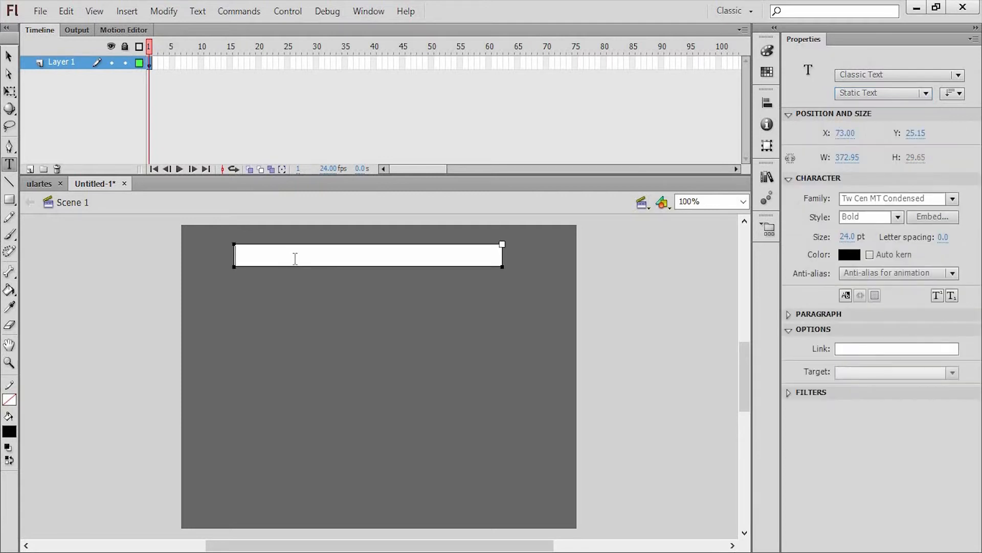
{"action": "type", "text": "SMK CAHAYA SAKTI"}
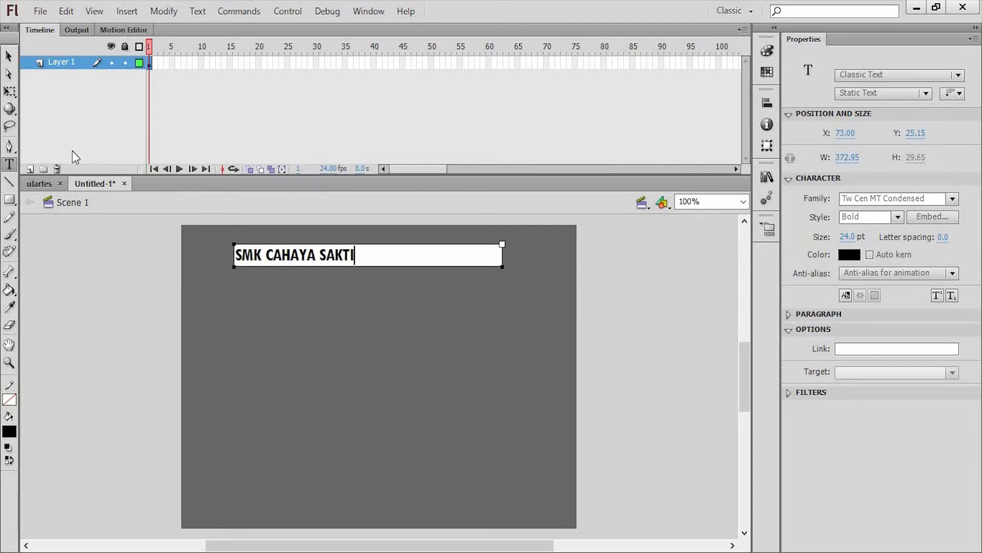
Set the font size of the "SMK CAHAYA SAKTI" text to 48 pt.
{"action": "left_click", "coordinate": [9, 57]}
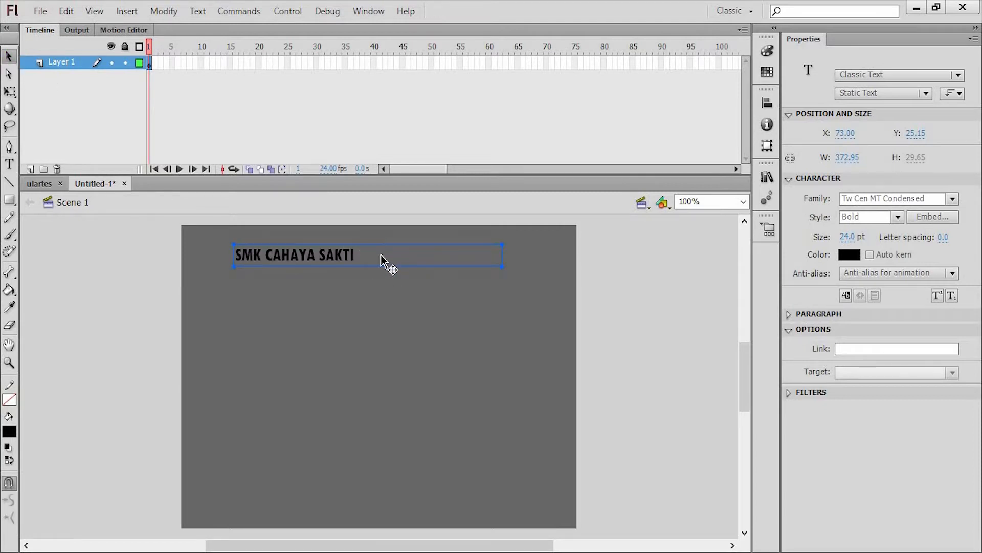
{"action": "left_click", "coordinate": [847, 236]}
{"action": "type", "text": "40"}
{"action": "key", "text": "Return"}
{"action": "left_click_drag", "start_coordinate": [868, 236], "coordinate": [869, 237]}
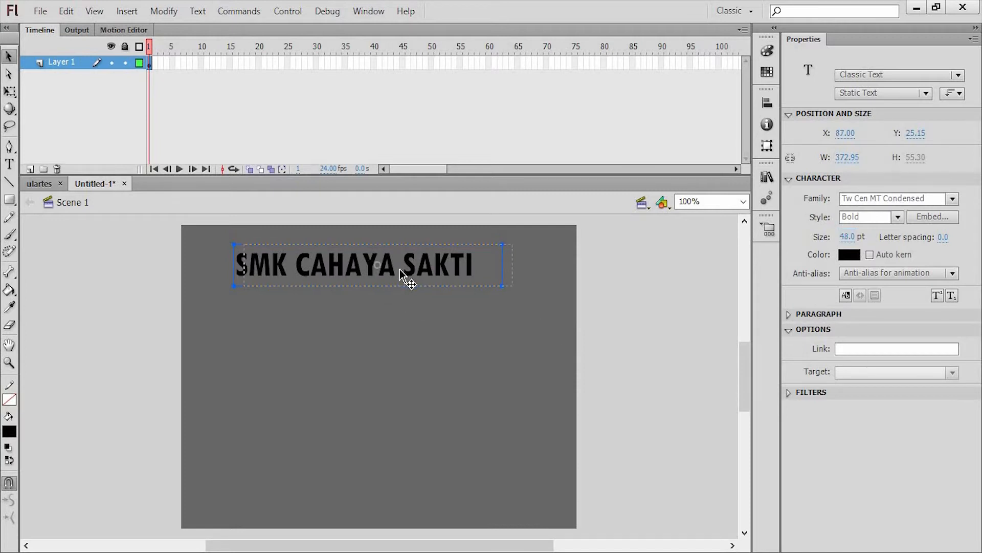
Shift the static text slightly right to about X 87 and test the movie.
{"action": "left_click_drag", "start_coordinate": [406, 281], "coordinate": [416, 281]}
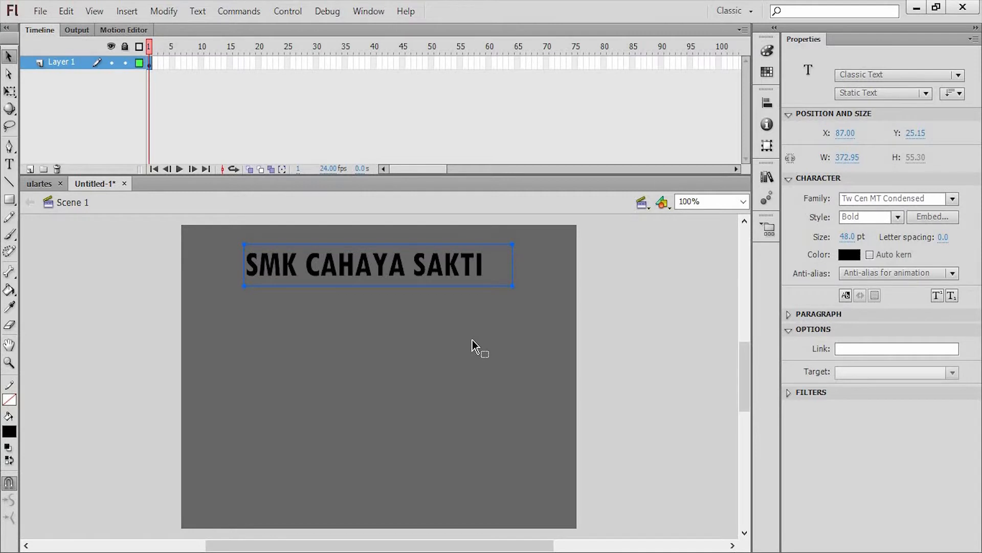
{"action": "key", "text": "ctrl+Return"}
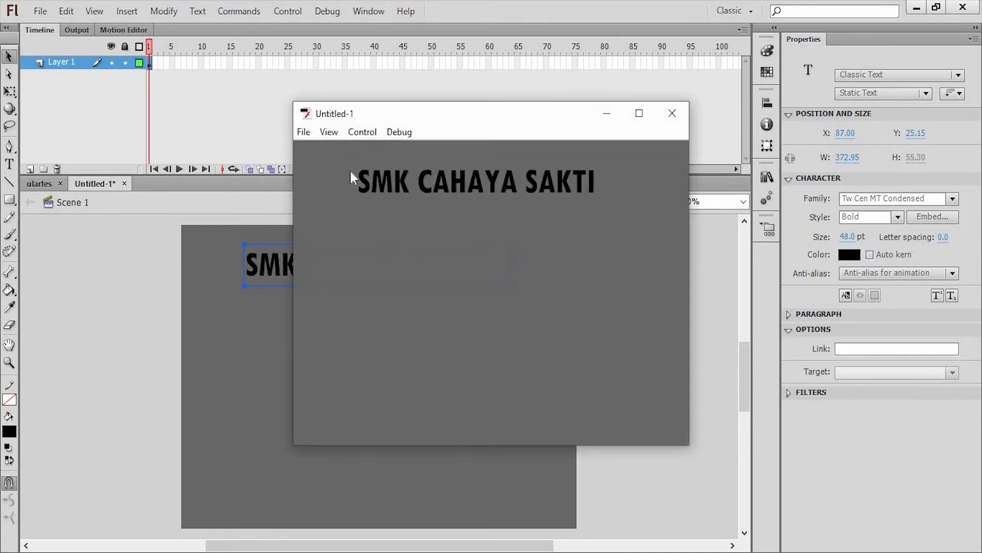
{"action": "left_click", "coordinate": [672, 114]}
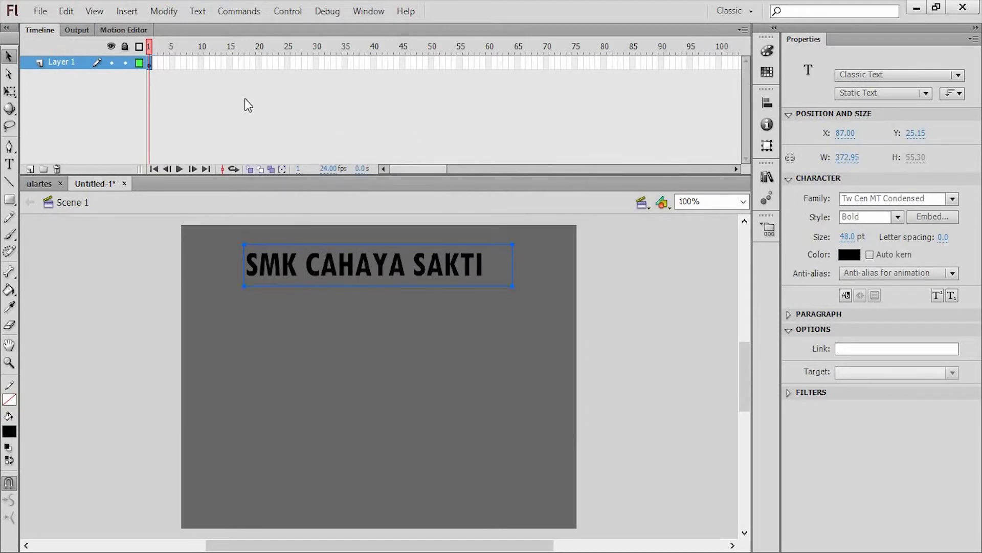
In a new keyframe at frame 10, move the text down to about Y 323 and set its size to 21 pt.
{"action": "right_click", "coordinate": [201, 63]}
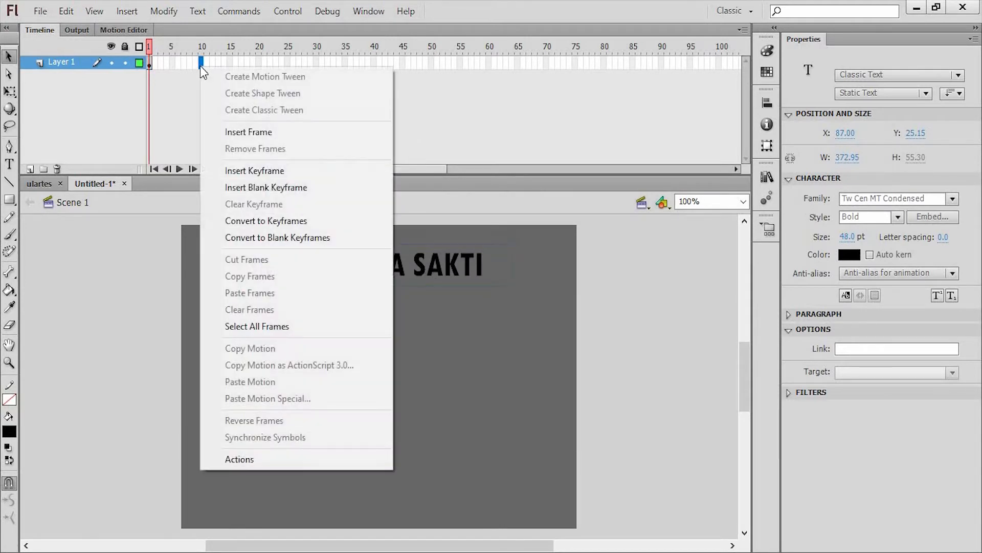
{"action": "left_click", "coordinate": [259, 170]}
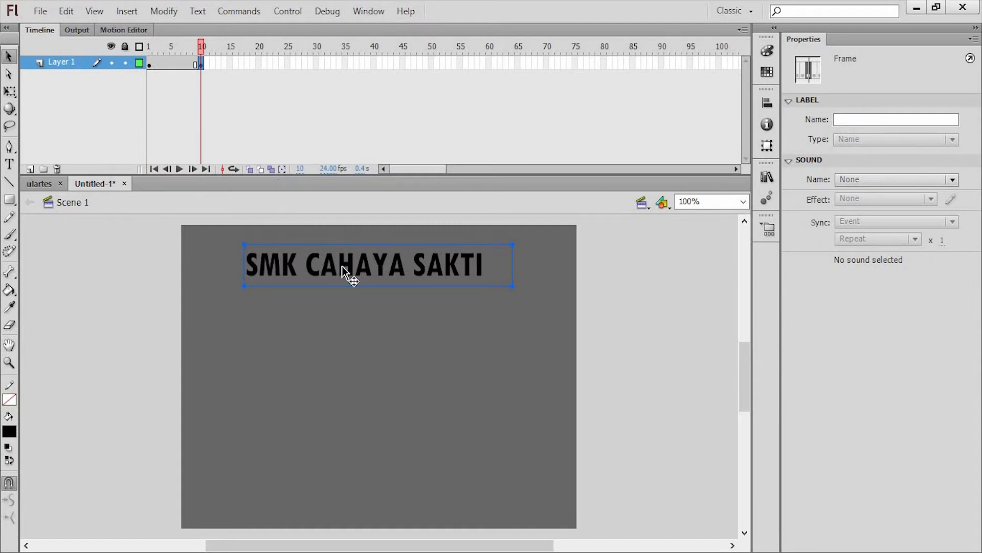
{"action": "left_click_drag", "start_coordinate": [342, 265], "coordinate": [341, 491]}
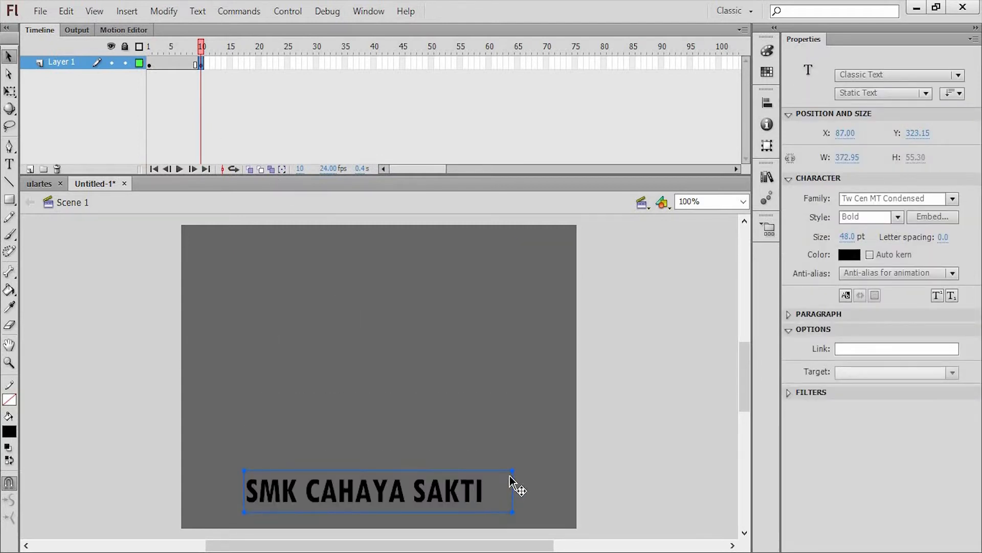
{"action": "left_click_drag", "start_coordinate": [847, 236], "coordinate": [821, 251]}
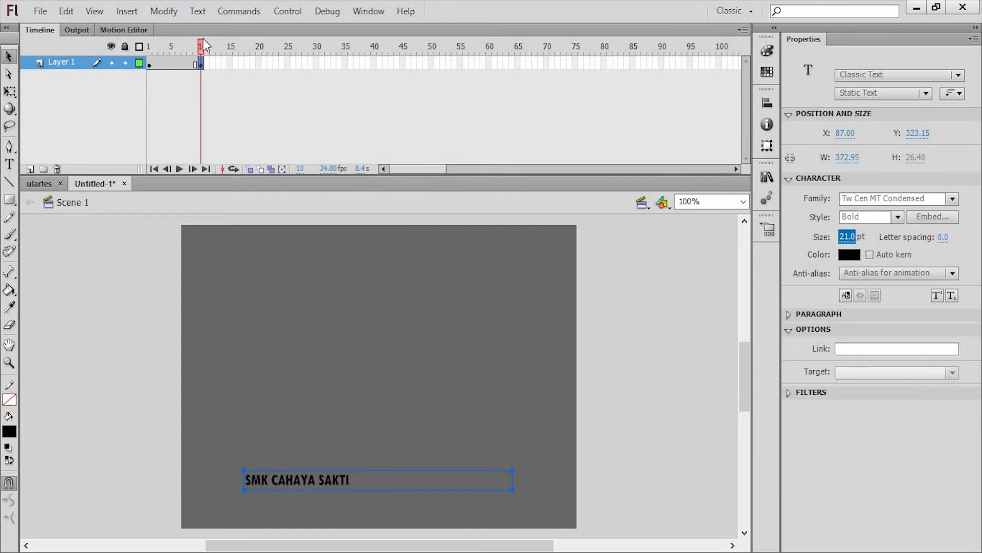
Create a classic tween between the keyframes at frames 1 and 10 and test the movie.
{"action": "left_click_drag", "start_coordinate": [203, 46], "coordinate": [150, 63]}
{"action": "left_click", "coordinate": [160, 62]}
{"action": "right_click", "coordinate": [160, 62]}
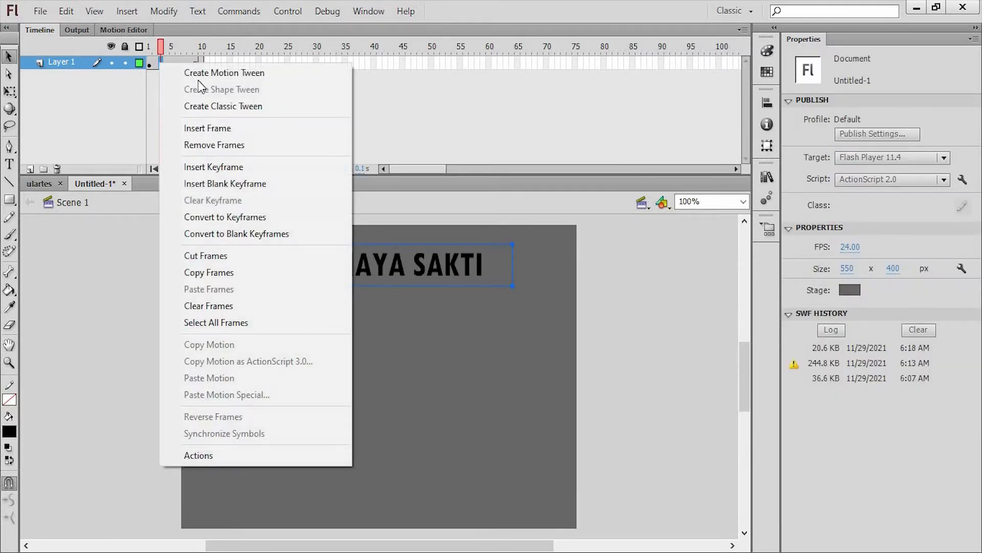
{"action": "left_click", "coordinate": [205, 106]}
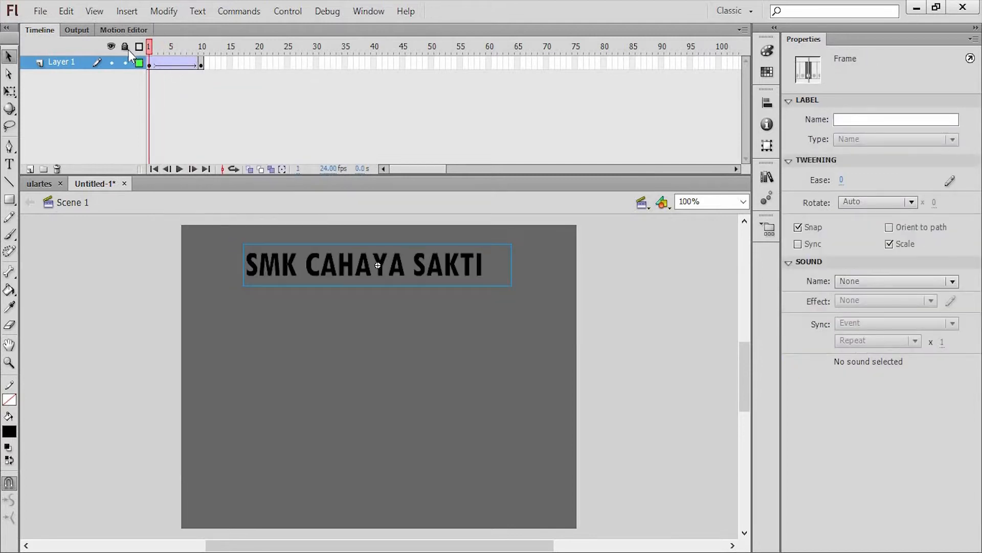
{"action": "key", "text": "ctrl+Return"}
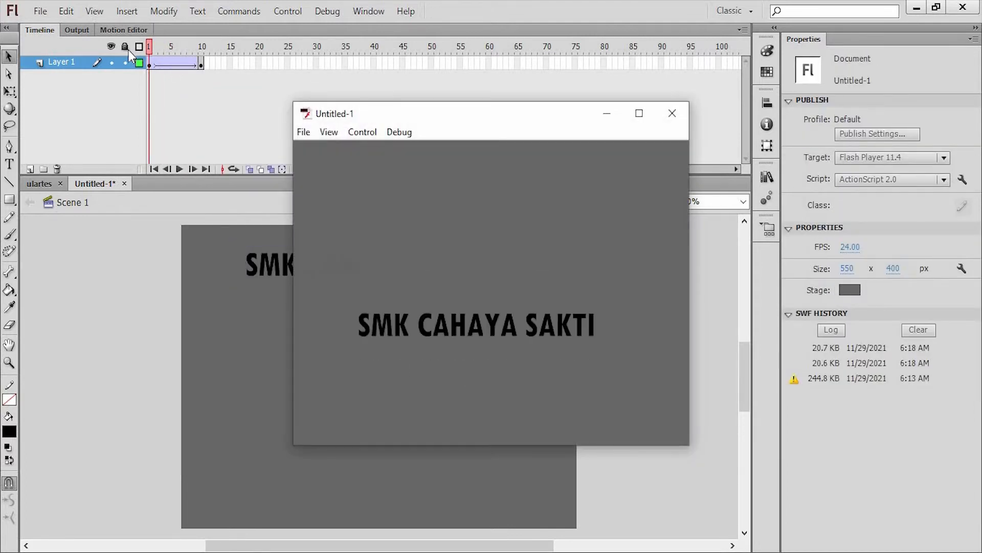
{"action": "left_click", "coordinate": [667, 113]}
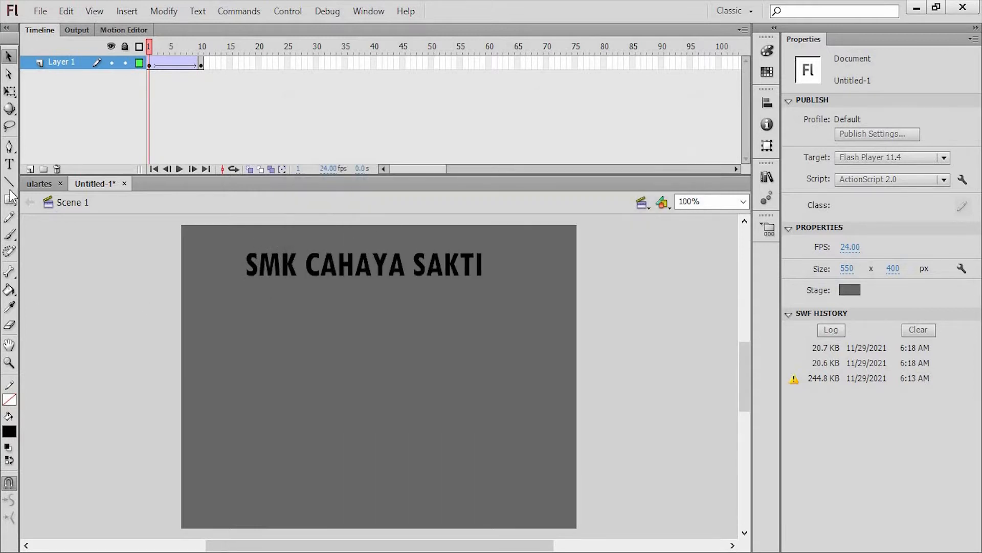
Add a Dynamic Text field reading "SMK CAHAYA SAKTI" below the static heading in frame 1.
{"action": "left_click", "coordinate": [9, 163]}
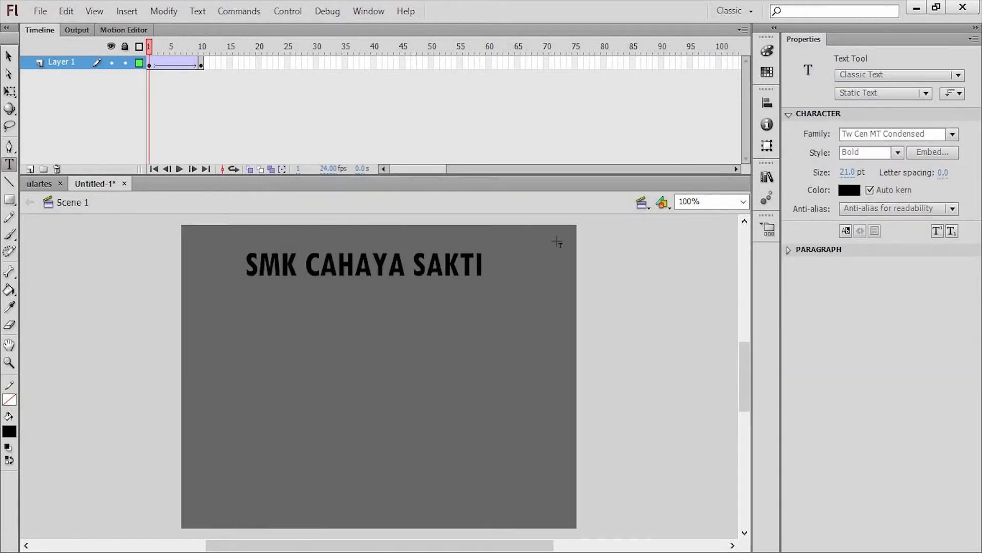
{"action": "left_click", "coordinate": [881, 95]}
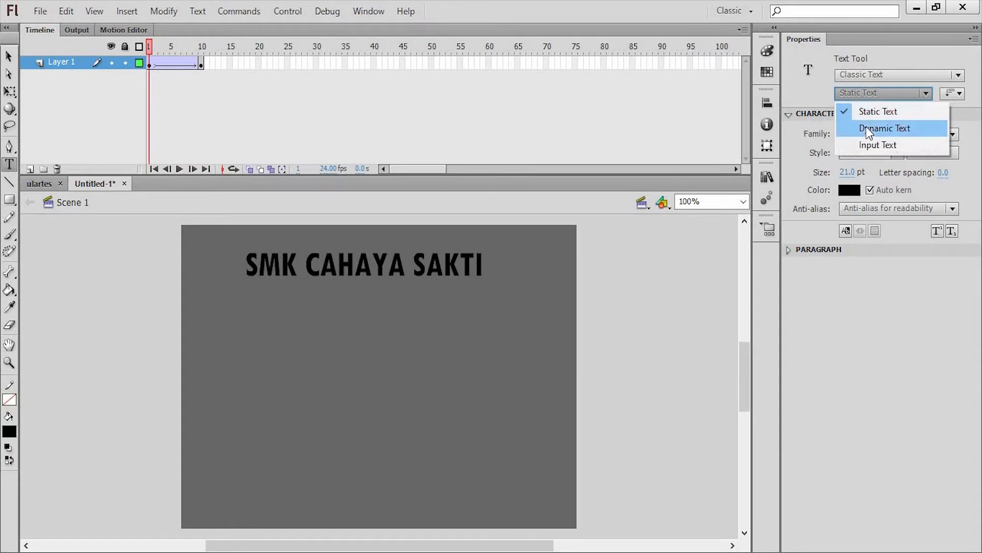
{"action": "left_click", "coordinate": [867, 127]}
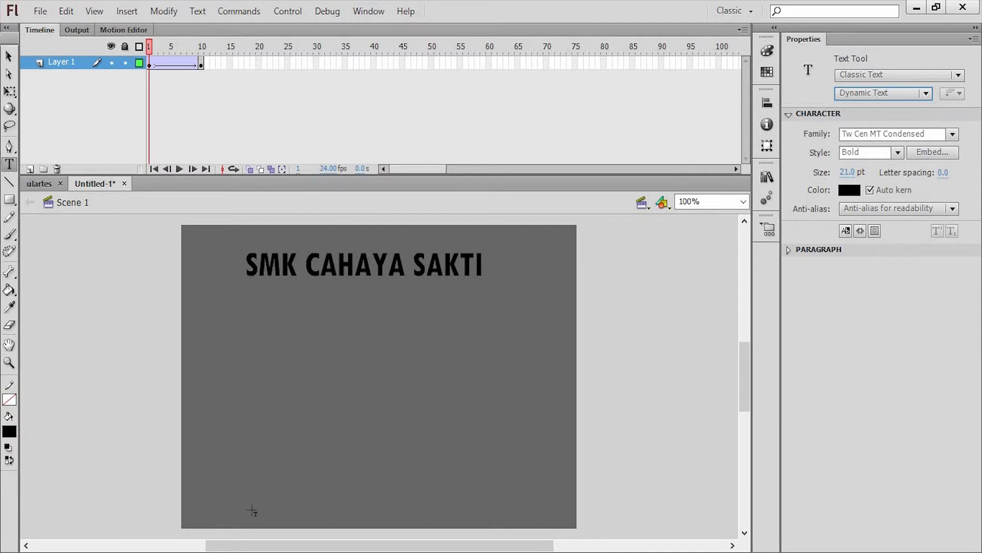
{"action": "left_click", "coordinate": [220, 318]}
{"action": "type", "text": "s"}
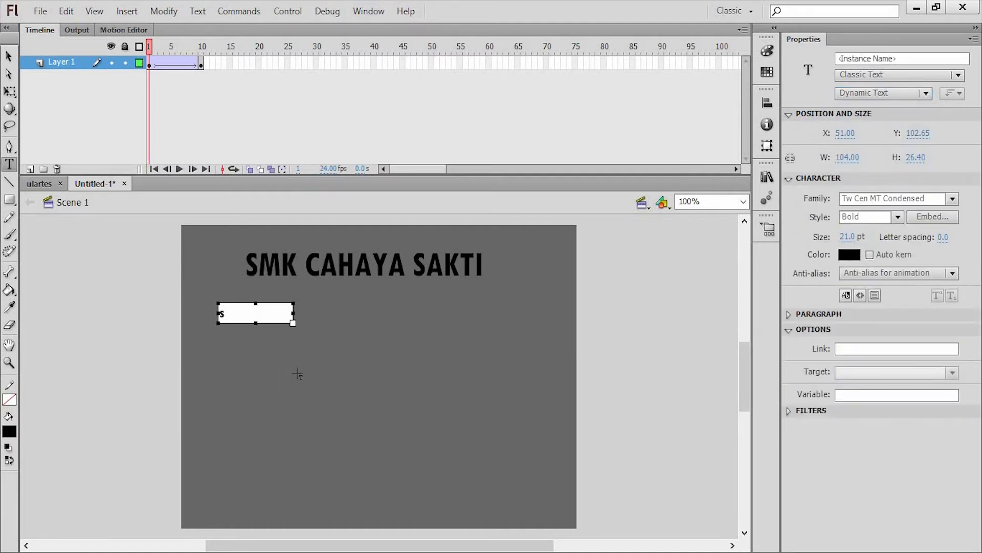
{"action": "type", "text": "mk"}
{"action": "key", "text": "BackSpace"}
{"action": "key", "text": "BackSpace"}
{"action": "key", "text": "BackSpace"}
{"action": "type", "text": "smk"}
{"action": "key", "text": "BackSpace"}
{"action": "key", "text": "BackSpace"}
{"action": "key", "text": "BackSpace"}
{"action": "type", "text": "SMK CAHAYA SAKTI"}
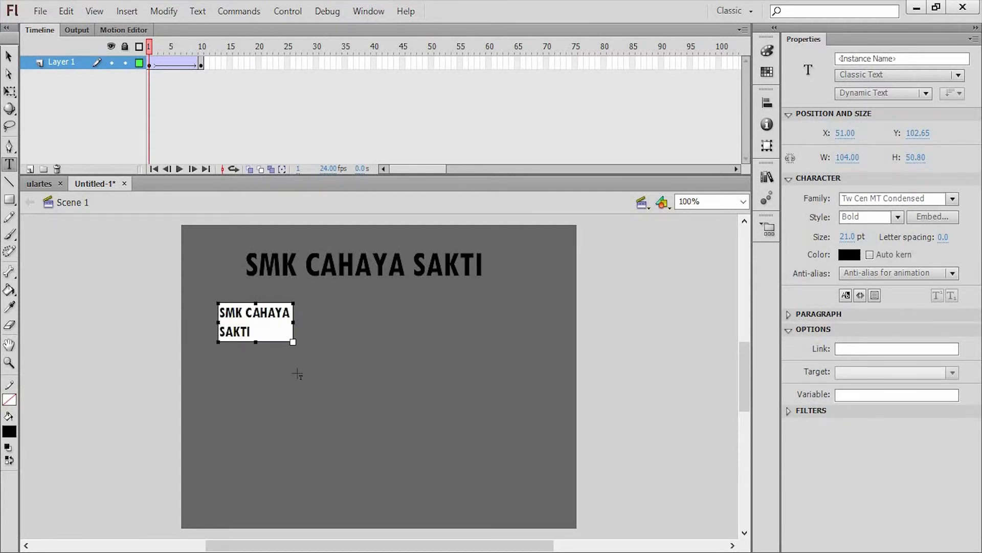
Widen the dynamic text field to about 404 px and set its font size to 54 pt.
{"action": "left_click_drag", "start_coordinate": [297, 323], "coordinate": [509, 323]}
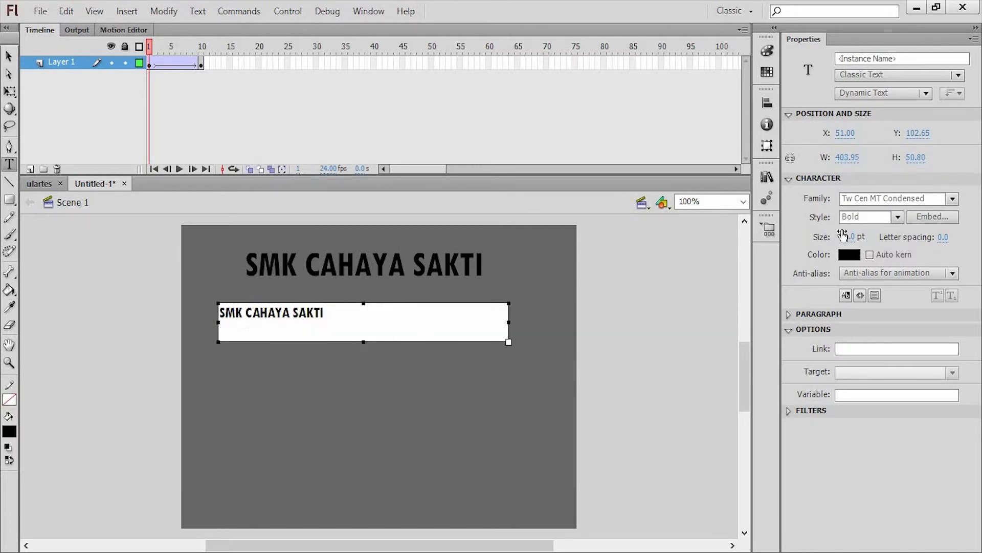
{"action": "left_click_drag", "start_coordinate": [845, 237], "coordinate": [862, 234]}
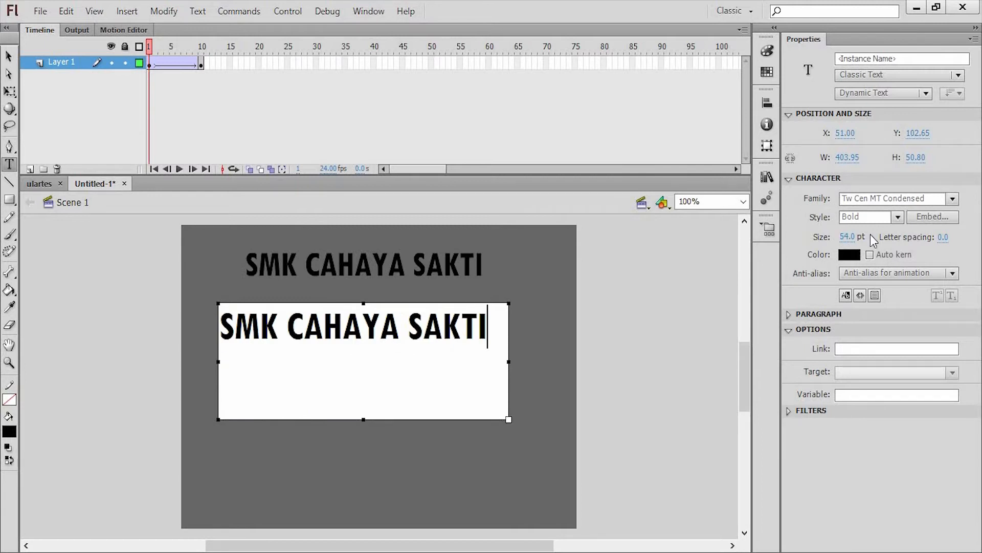
Color the dynamic text yellow-orange (#FFCC00) and shorten its box to about 62 px high.
{"action": "left_click", "coordinate": [853, 255]}
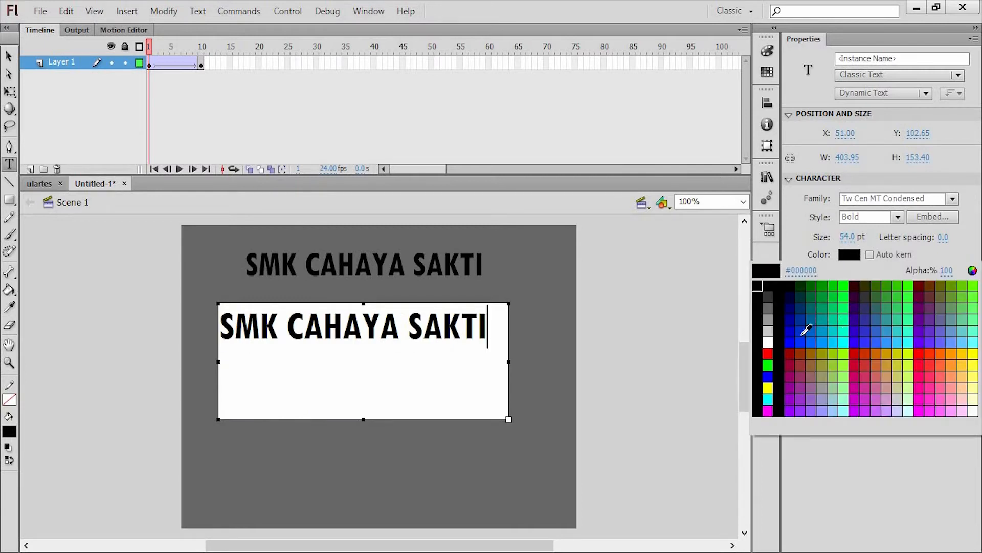
{"action": "left_click", "coordinate": [834, 377]}
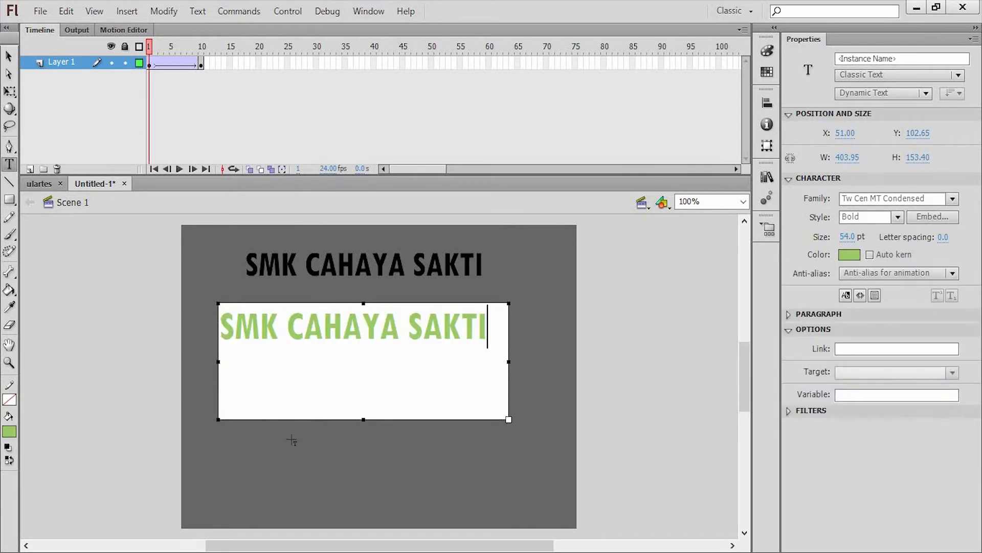
{"action": "left_click", "coordinate": [850, 255]}
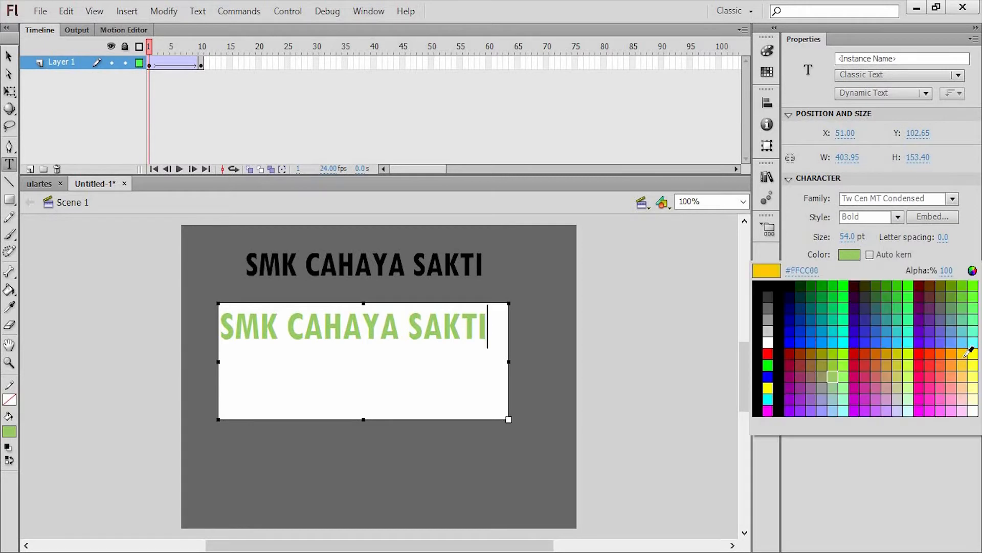
{"action": "left_click", "coordinate": [956, 354]}
{"action": "left_click_drag", "start_coordinate": [363, 419], "coordinate": [357, 350]}
{"action": "left_click", "coordinate": [9, 56]}
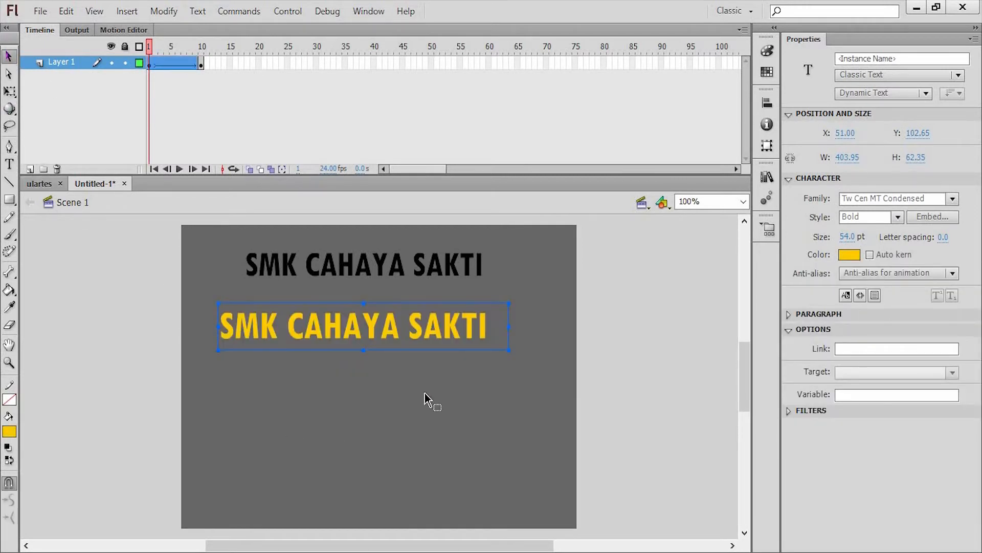
Test the movie with the dynamic text added in frame 1.
{"action": "left_click", "coordinate": [432, 399]}
{"action": "left_click", "coordinate": [404, 333]}
{"action": "key", "text": "ctrl+Return"}
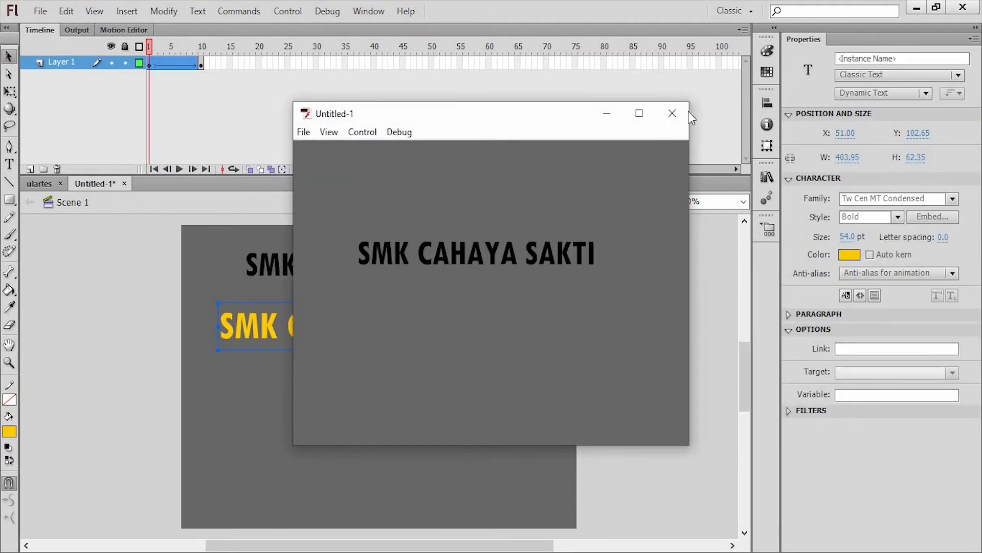
{"action": "left_click", "coordinate": [672, 114]}
Remove the classic tween between frames 1 and 10 of Layer 1.
{"action": "left_click", "coordinate": [201, 64]}
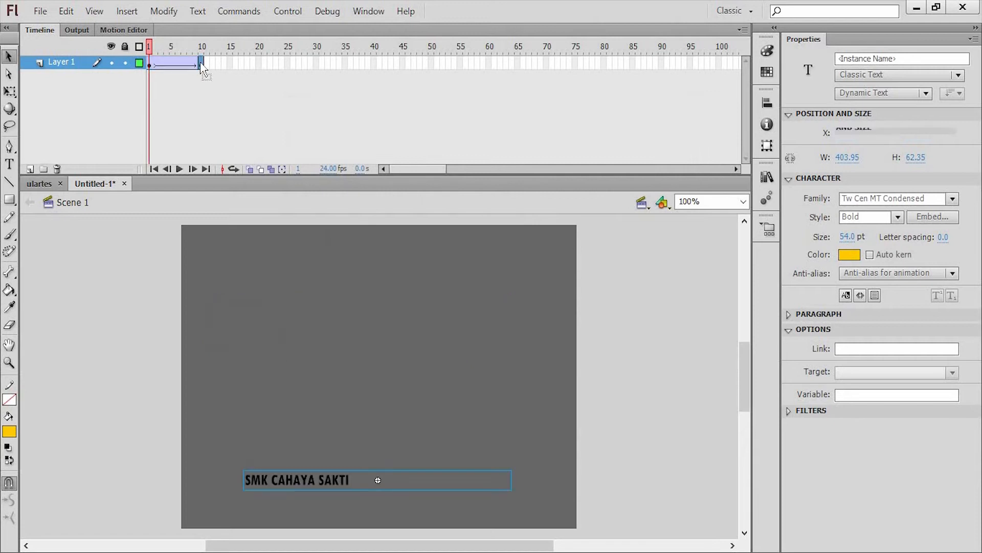
{"action": "left_click", "coordinate": [150, 62]}
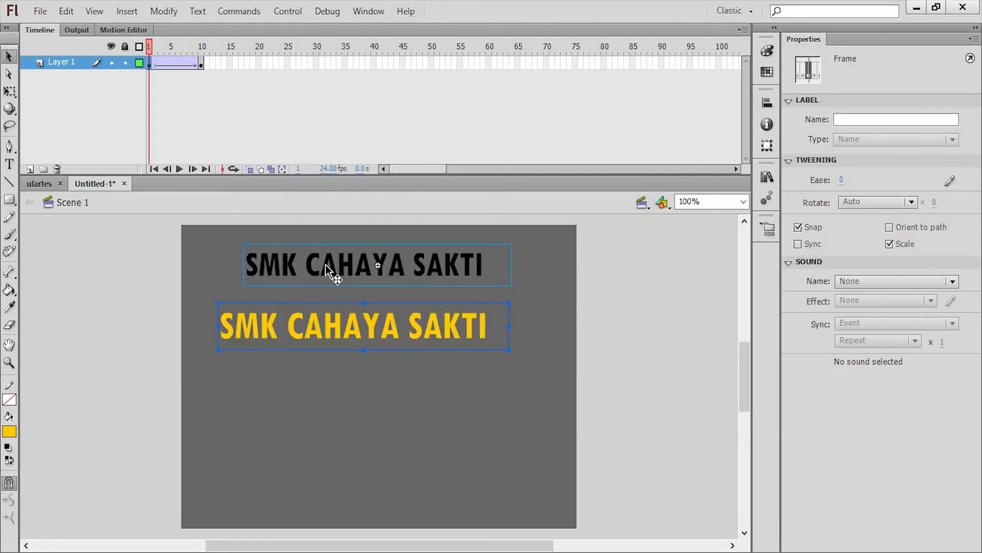
{"action": "right_click", "coordinate": [174, 64]}
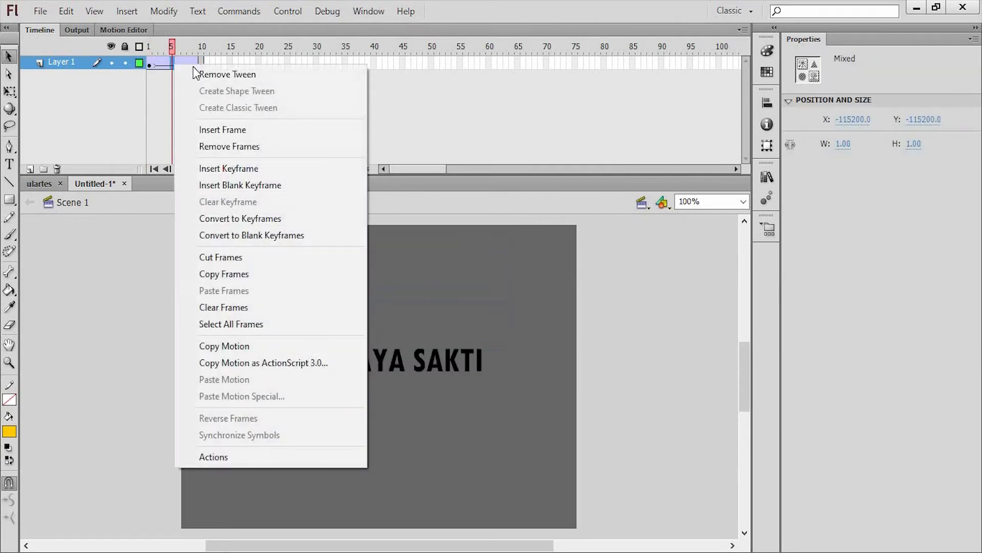
{"action": "left_click", "coordinate": [229, 80]}
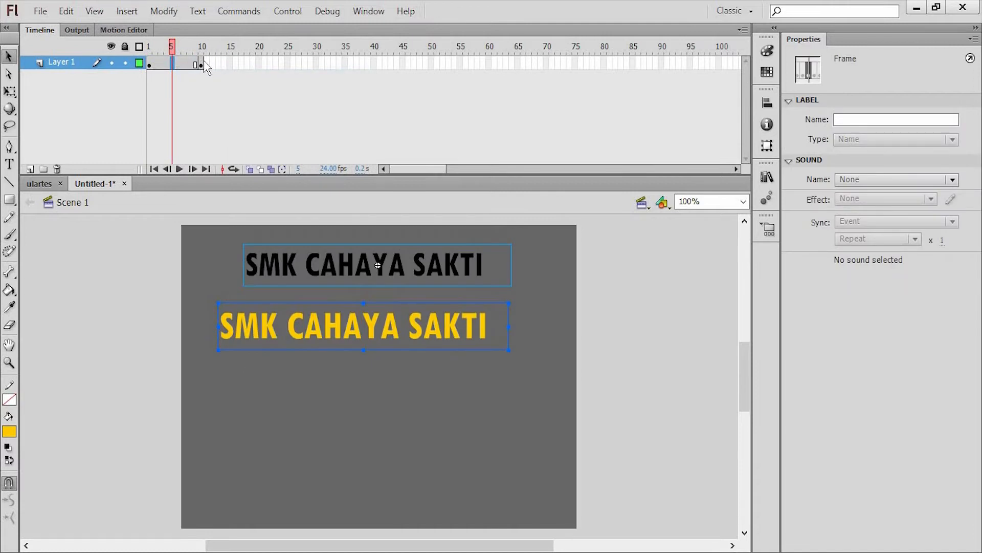
Move the static text instance in frame 10 to X 275 and Y 352.
{"action": "left_click", "coordinate": [203, 64]}
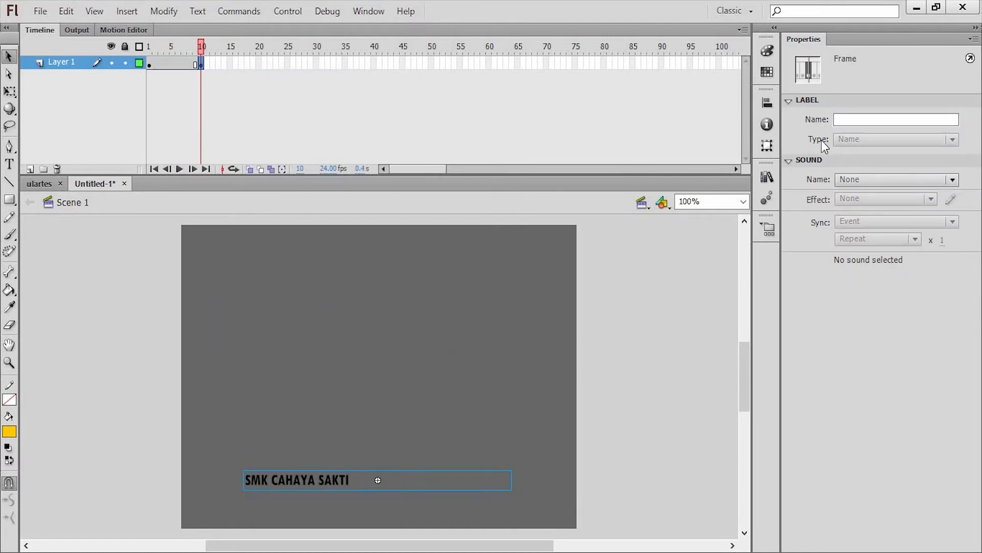
{"action": "left_click", "coordinate": [335, 488]}
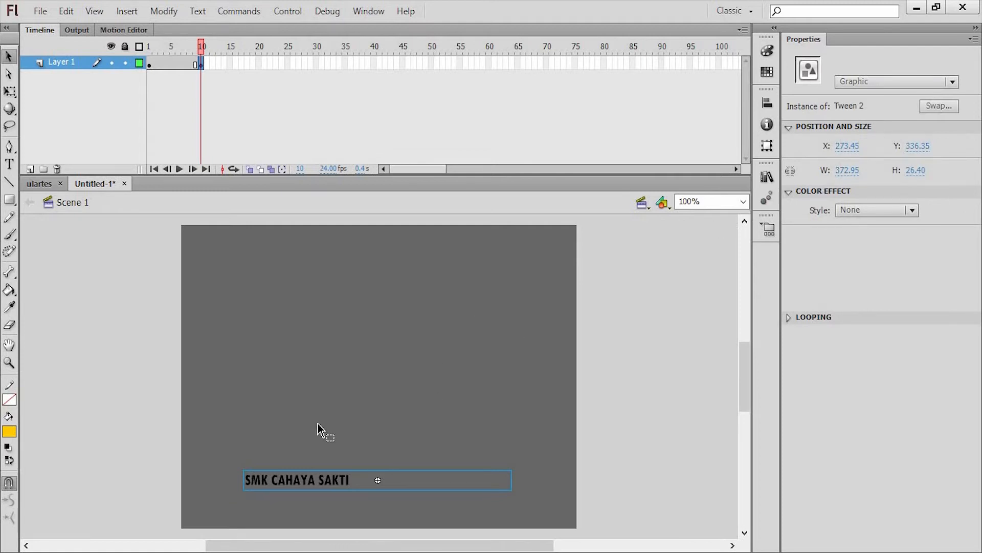
{"action": "left_click", "coordinate": [852, 213]}
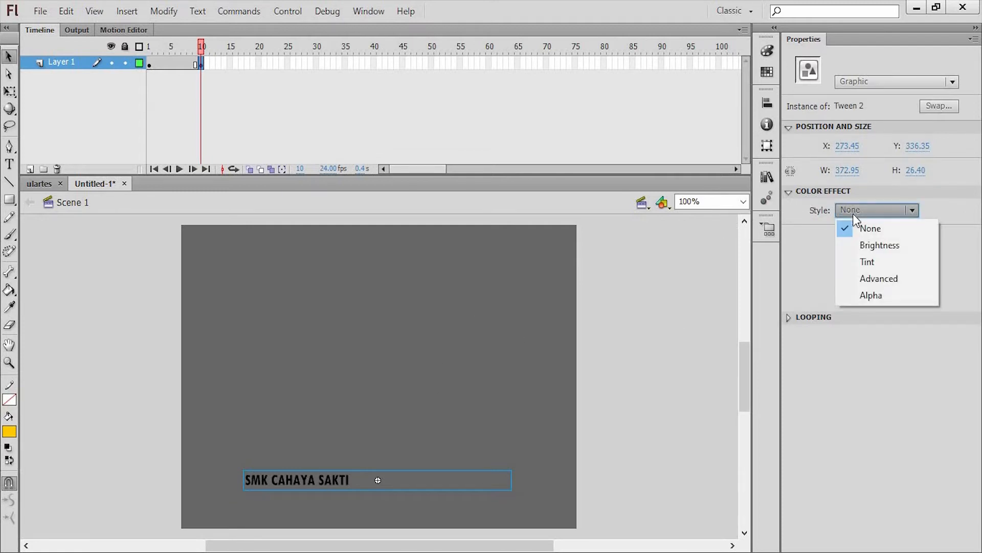
{"action": "left_click", "coordinate": [790, 130]}
{"action": "left_click", "coordinate": [790, 131]}
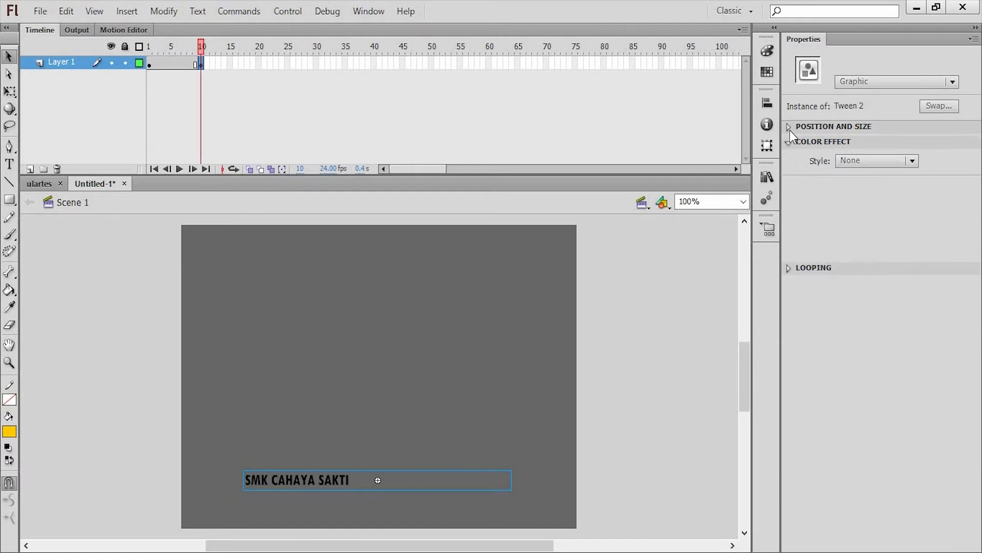
{"action": "left_click", "coordinate": [790, 131]}
{"action": "left_click", "coordinate": [906, 148]}
{"action": "type", "text": "352"}
{"action": "key", "text": "Return"}
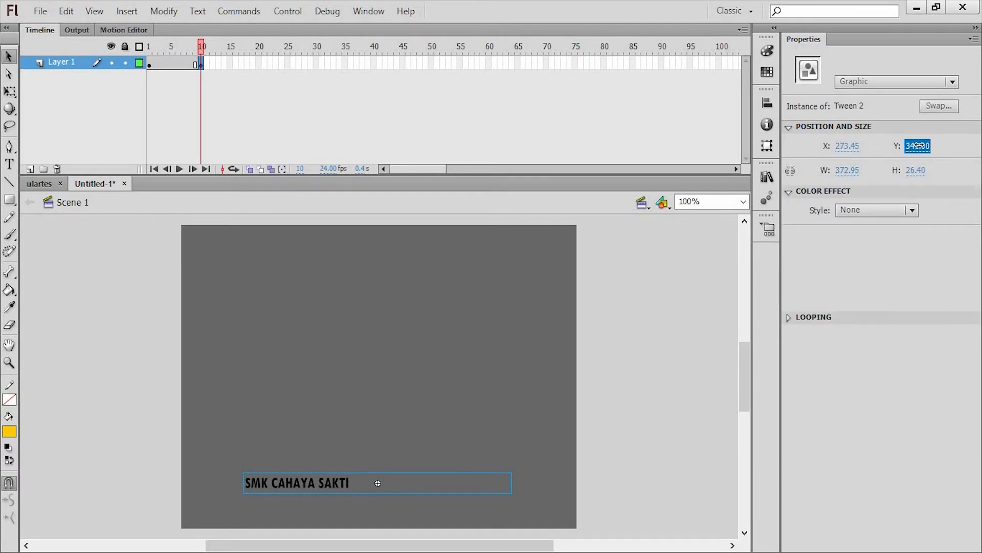
{"action": "left_click", "coordinate": [847, 147]}
{"action": "type", "text": "275"}
{"action": "key", "text": "Return"}
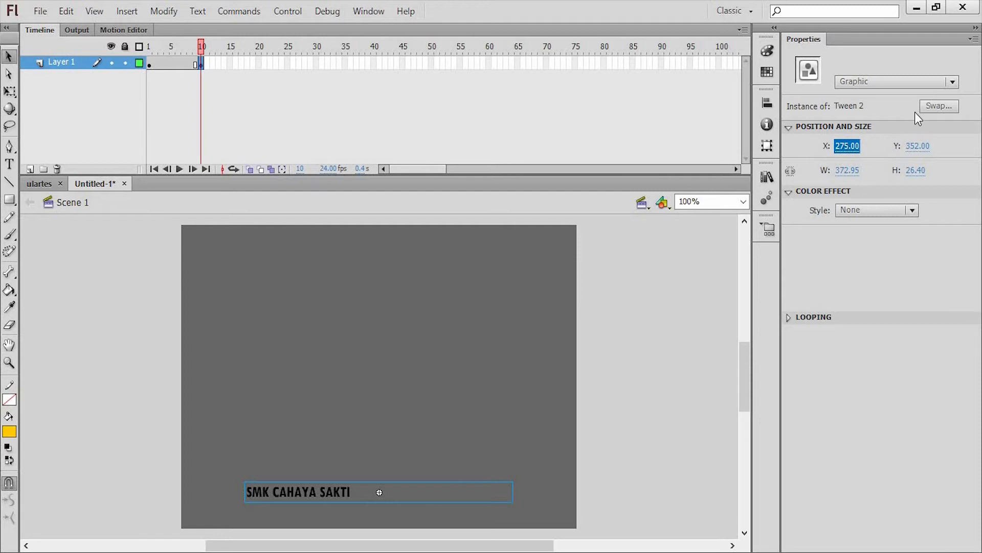
{"action": "left_click", "coordinate": [926, 85]}
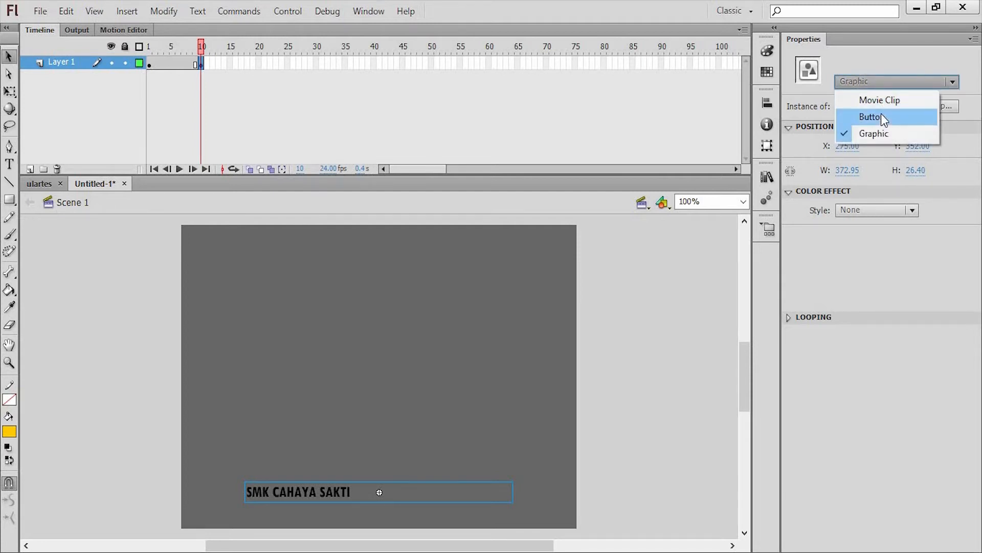
{"action": "left_click", "coordinate": [379, 291]}
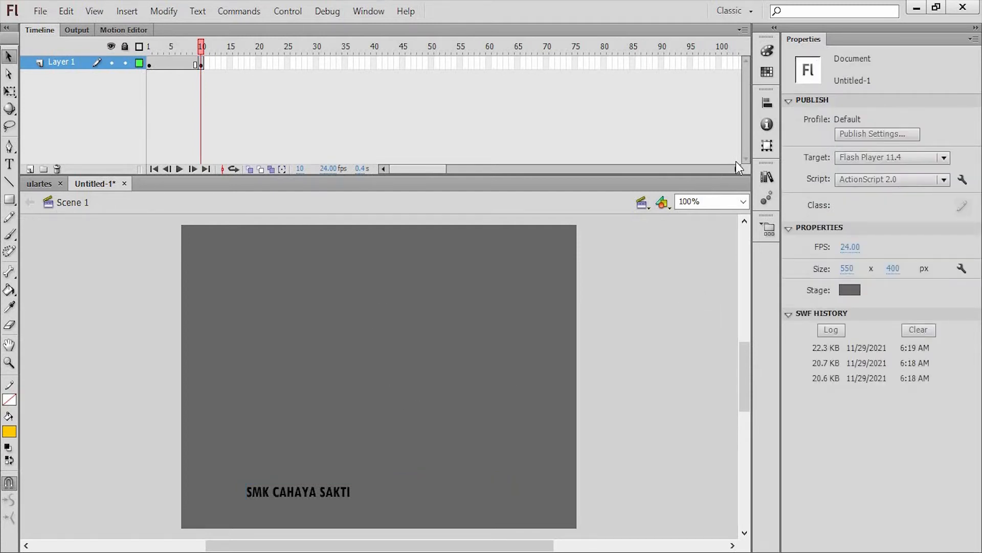
Clear the keyframe at frame 10 and select the yellow dynamic text in frame 1.
{"action": "left_click_drag", "start_coordinate": [201, 49], "coordinate": [149, 49]}
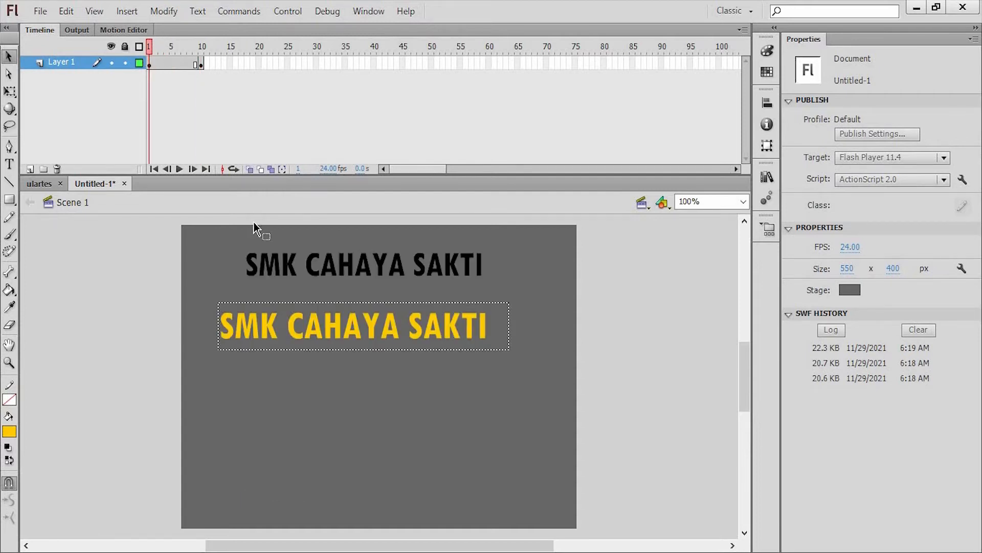
{"action": "left_click", "coordinate": [258, 256]}
{"action": "left_click", "coordinate": [202, 64]}
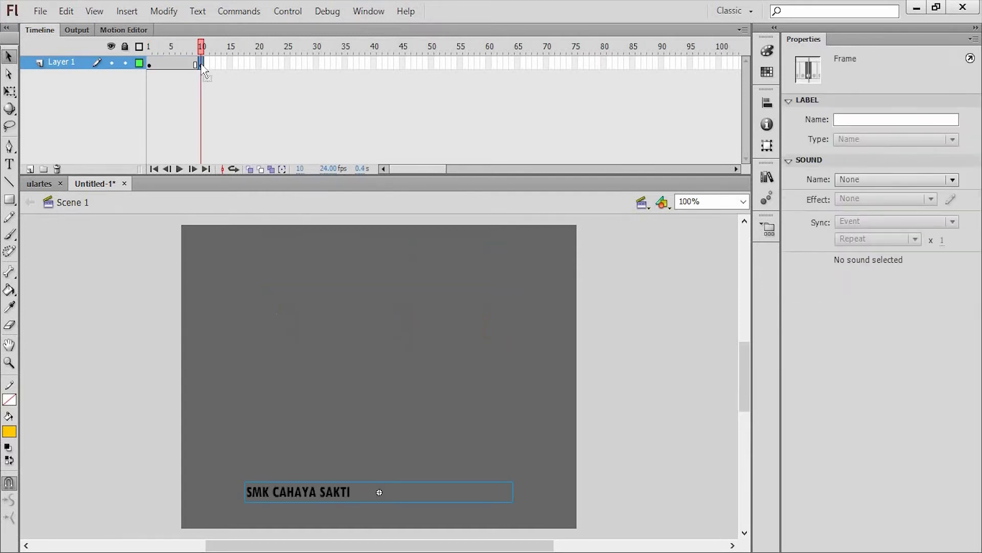
{"action": "right_click", "coordinate": [201, 65]}
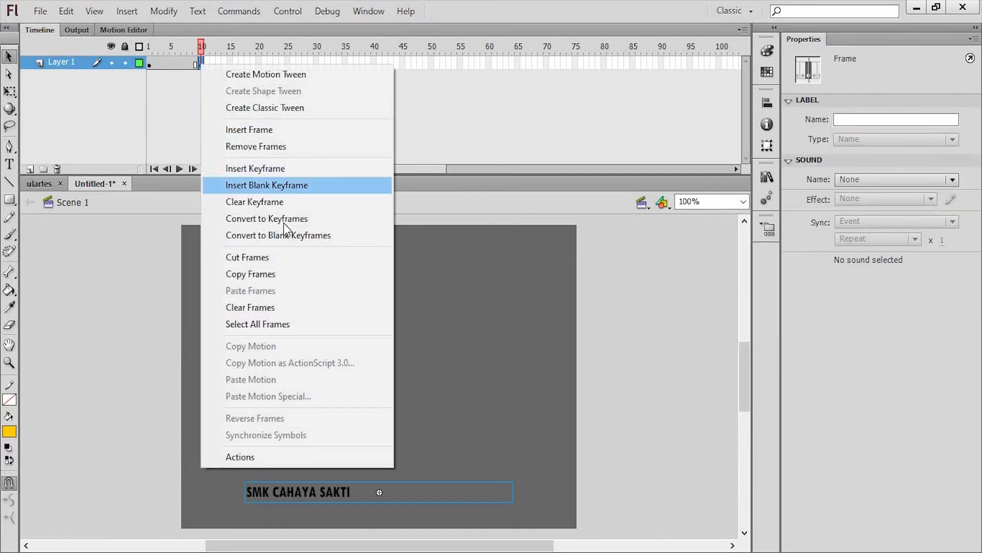
{"action": "left_click", "coordinate": [302, 203]}
{"action": "left_click_drag", "start_coordinate": [202, 46], "coordinate": [149, 46]}
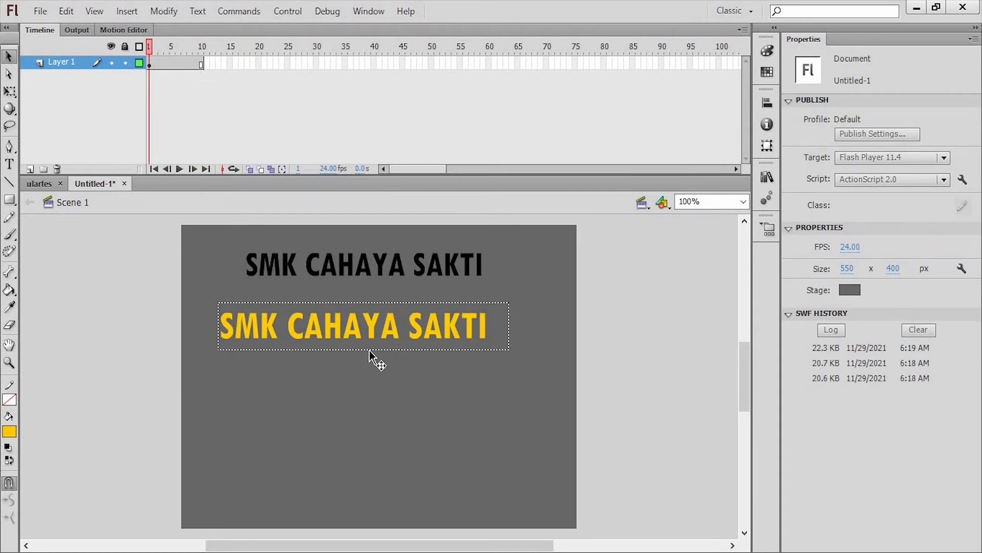
{"action": "left_click", "coordinate": [370, 335]}
{"action": "left_click", "coordinate": [363, 294]}
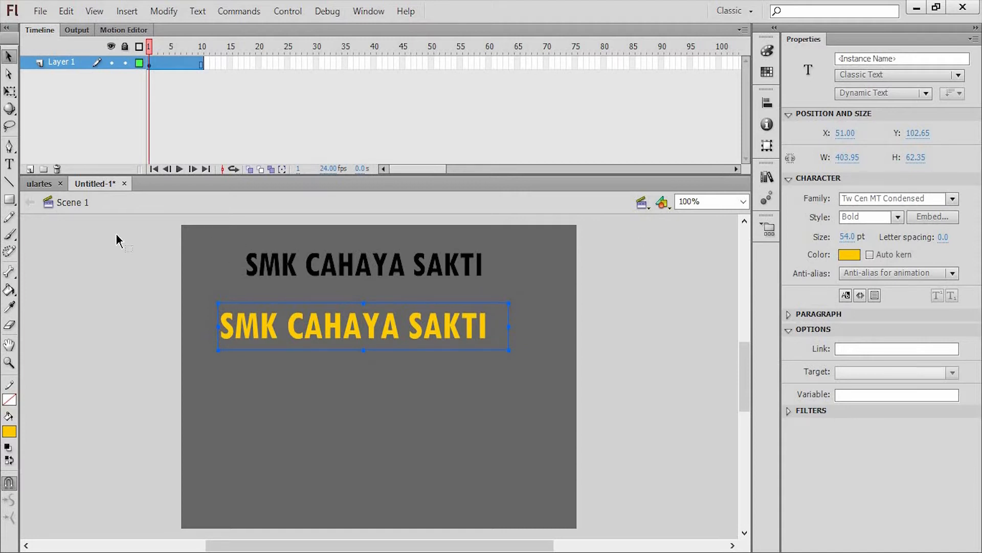
Switch to the ulartes document and test its snake game, steering the snake to the circles to watch the dynamic score text.
{"action": "left_click", "coordinate": [42, 183]}
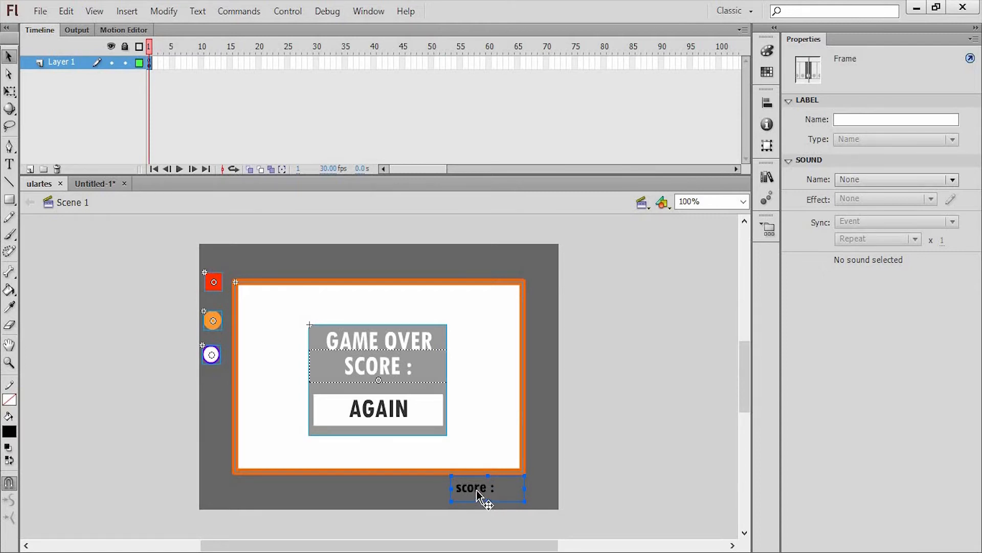
{"action": "key", "text": "ctrl+Return"}
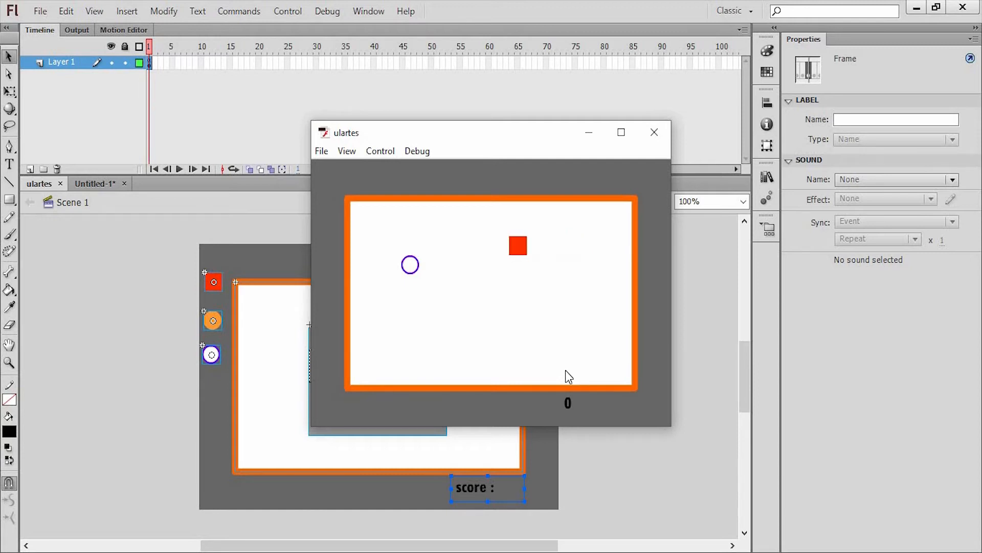
{"action": "key", "text": "Down"}
{"action": "key", "text": "Right"}
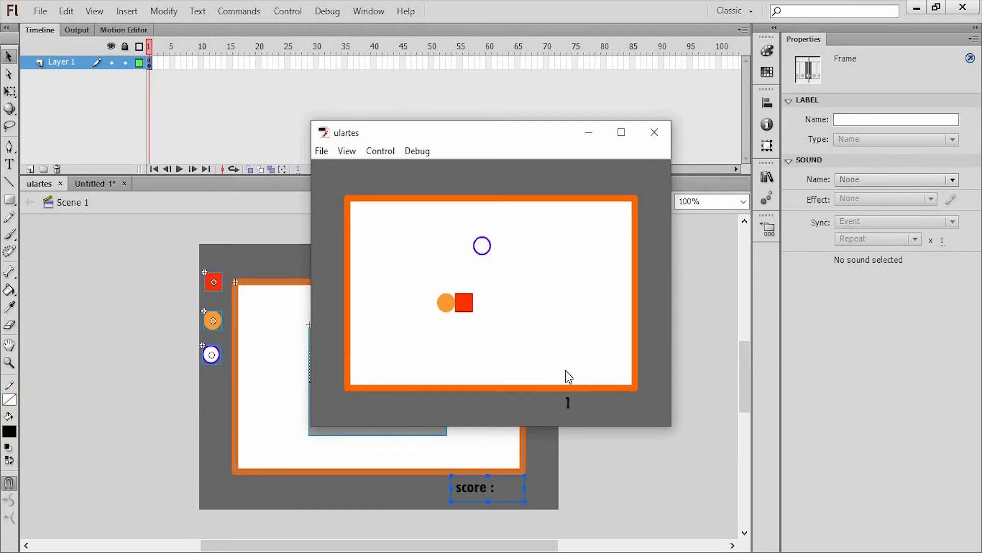
{"action": "key", "text": "Up"}
{"action": "key", "text": "Left"}
{"action": "key", "text": "Down"}
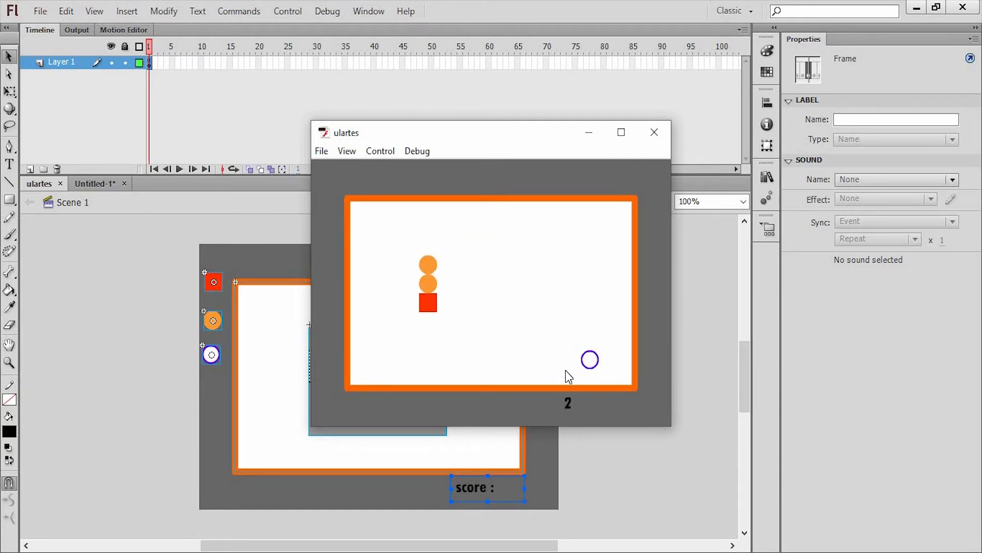
{"action": "key", "text": "Right"}
{"action": "key", "text": "Down"}
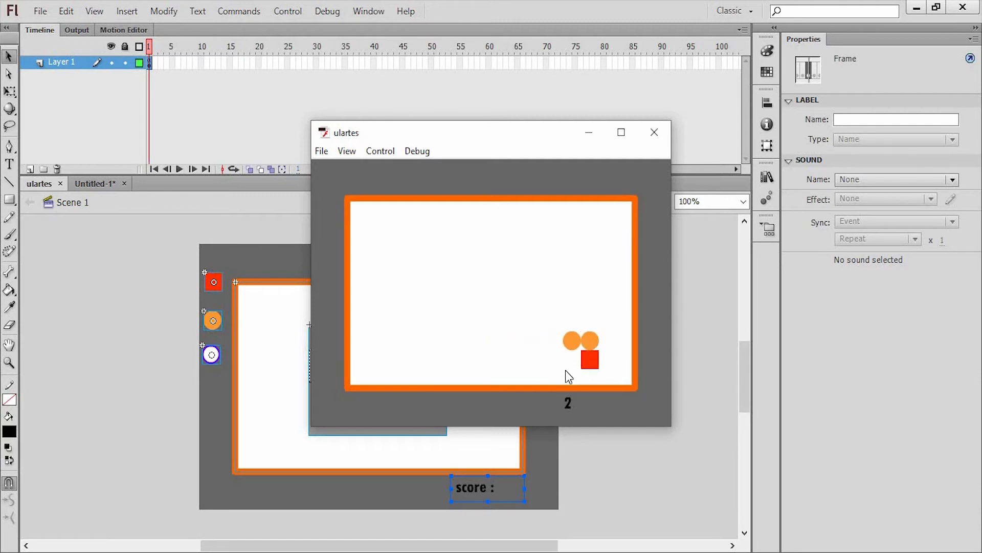
{"action": "key", "text": "Left"}
{"action": "key", "text": "Up"}
{"action": "key", "text": "Left"}
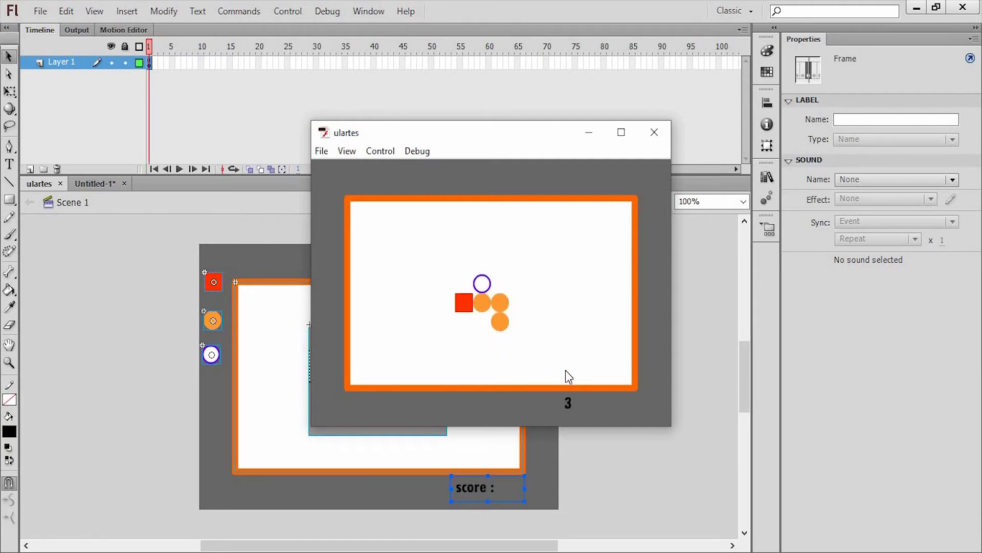
{"action": "key", "text": "Up"}
{"action": "key", "text": "Right"}
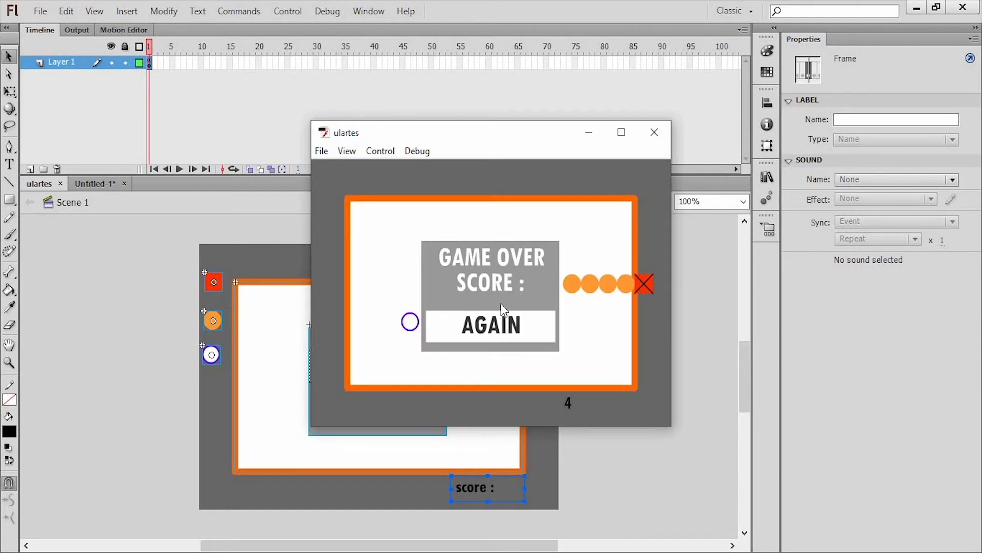
{"action": "left_click", "coordinate": [656, 133]}
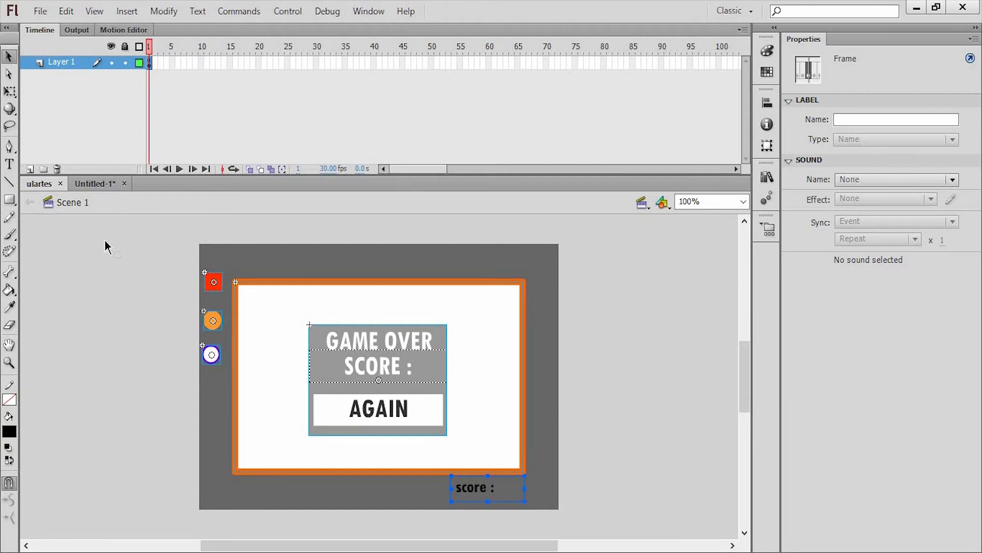
Return to the Untitled-1 document and delete the black static heading from frame 1.
{"action": "left_click", "coordinate": [95, 183]}
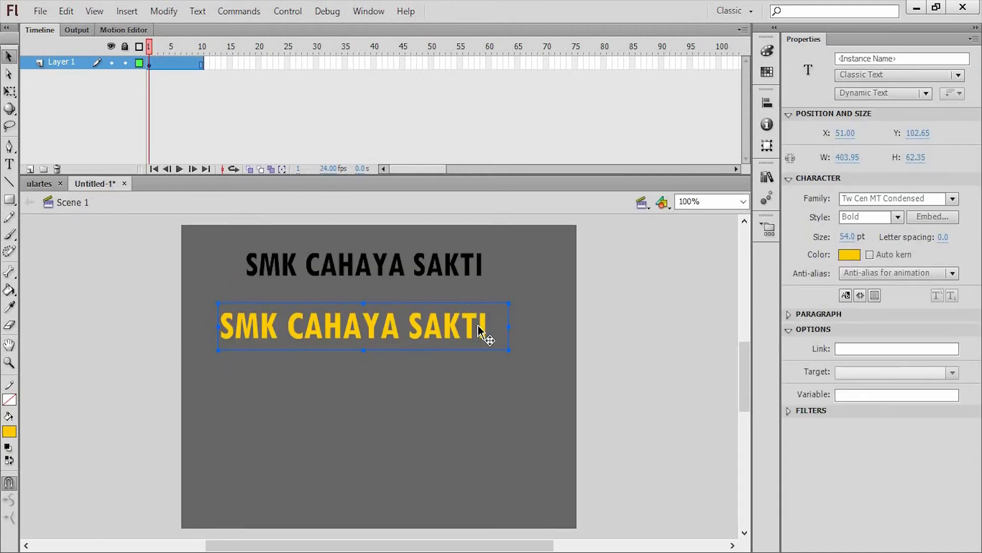
{"action": "left_click", "coordinate": [913, 58]}
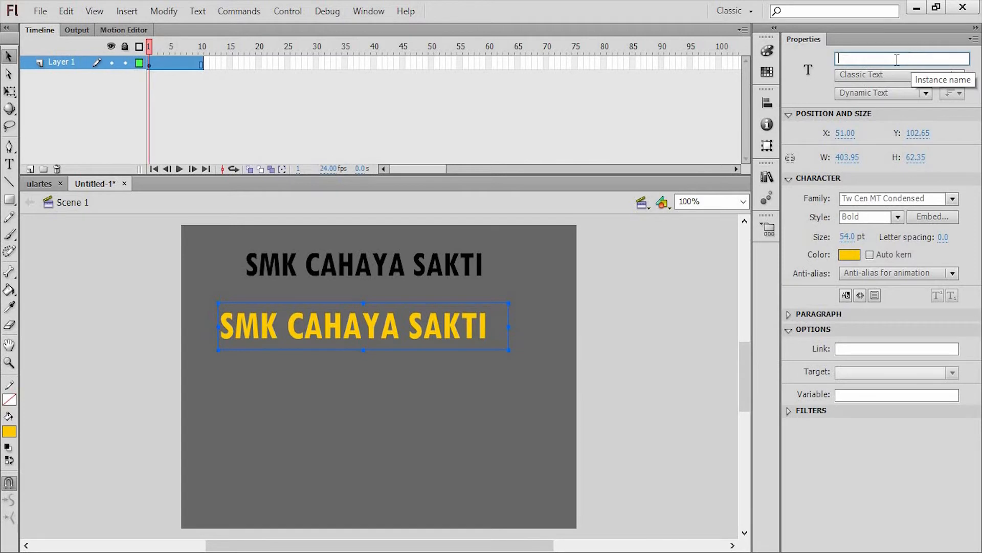
{"action": "left_click", "coordinate": [426, 281]}
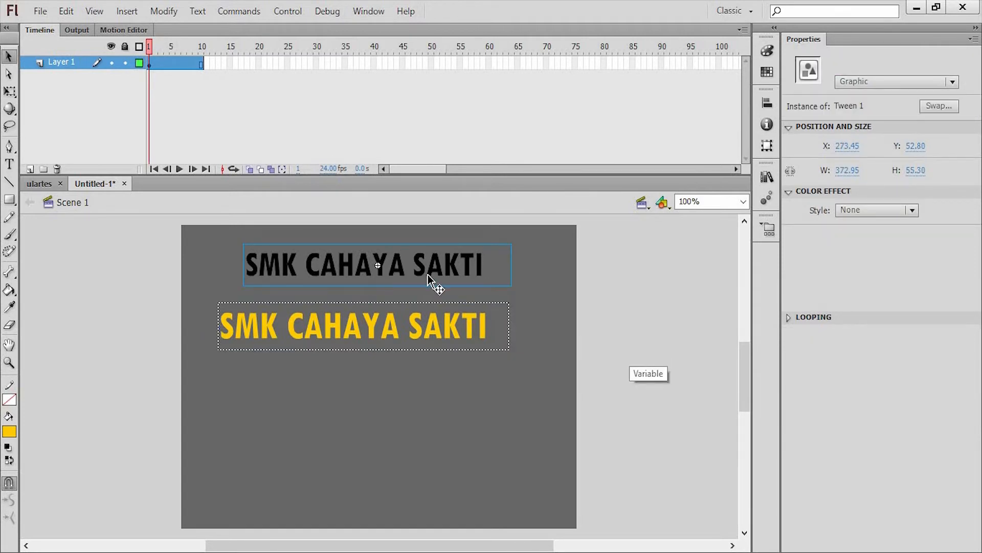
{"action": "key", "text": "Delete"}
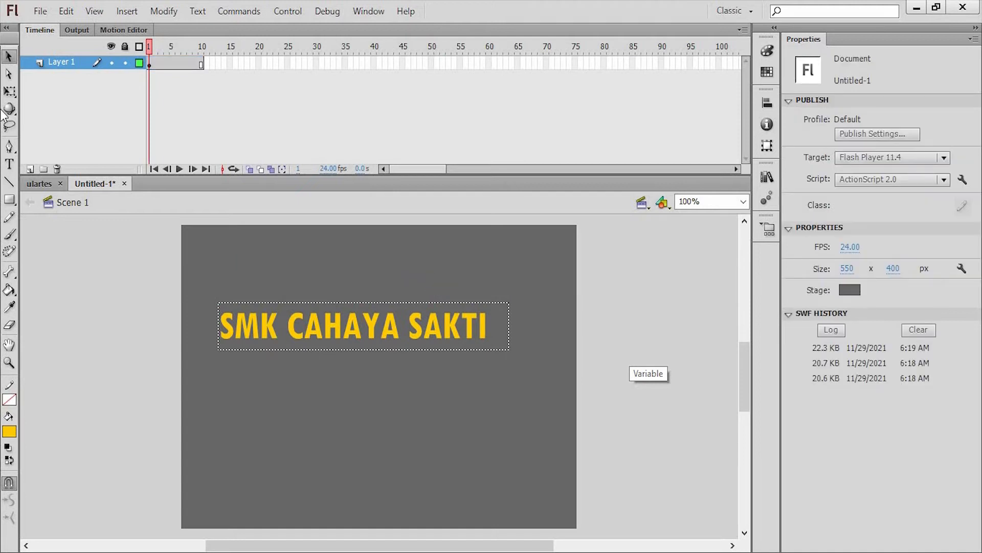
Add a Dynamic Text field reading "smk cahaya sakti" above the yellow text.
{"action": "left_click", "coordinate": [8, 164]}
{"action": "left_click_drag", "start_coordinate": [254, 229], "coordinate": [329, 276]}
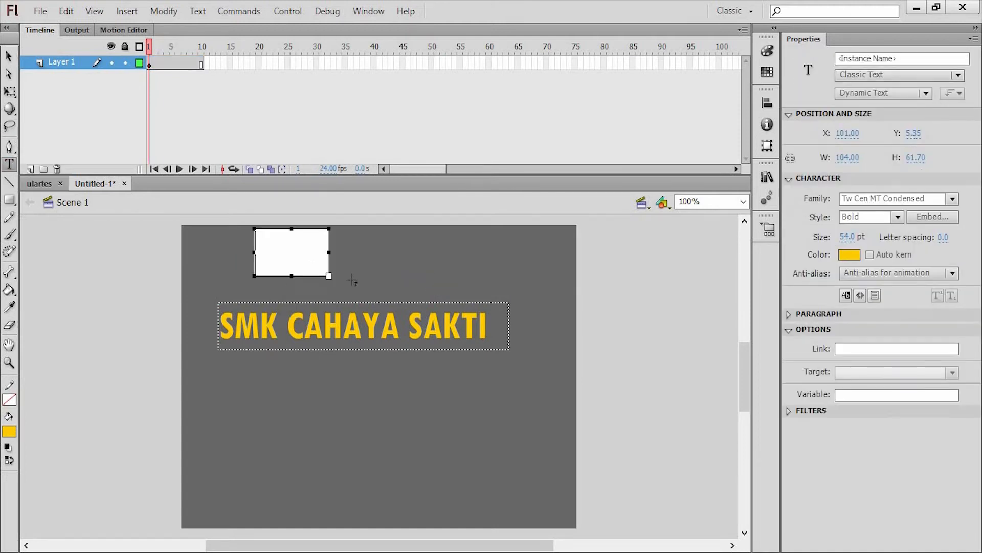
{"action": "type", "text": "smk ca"}
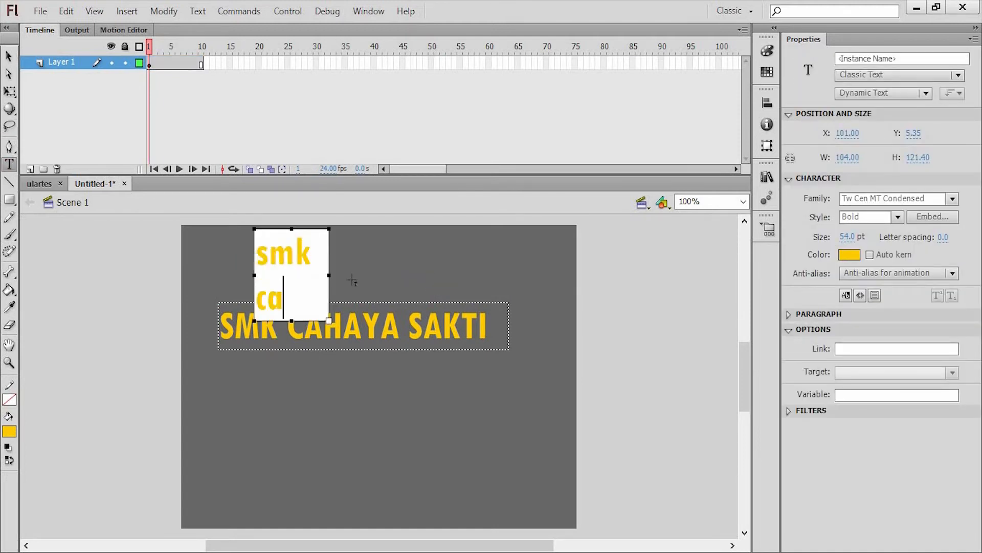
{"action": "type", "text": "haya sakti"}
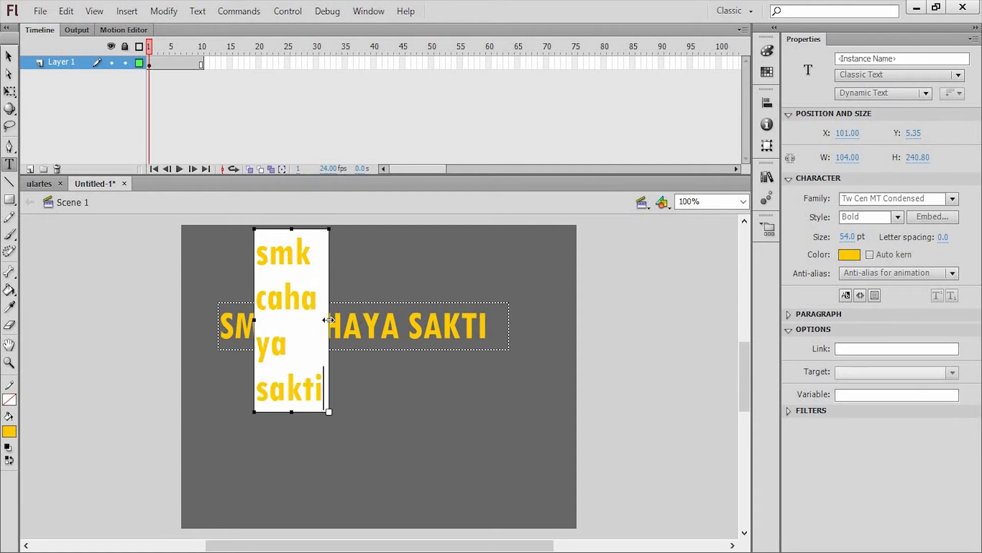
Resize the new text field to about 379 px wide and 62 px high, and color its text bright green.
{"action": "left_click_drag", "start_coordinate": [329, 412], "coordinate": [527, 412]}
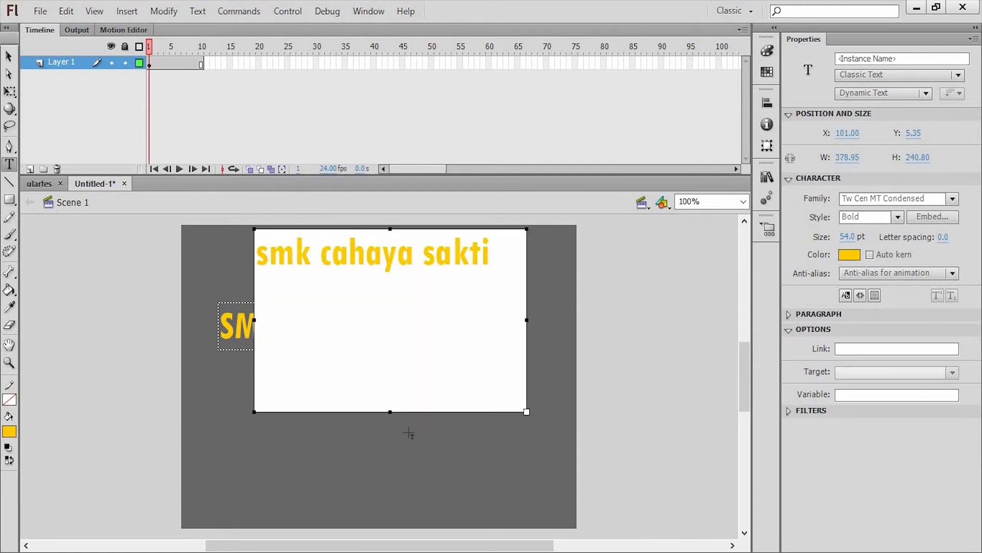
{"action": "left_click_drag", "start_coordinate": [390, 415], "coordinate": [392, 276]}
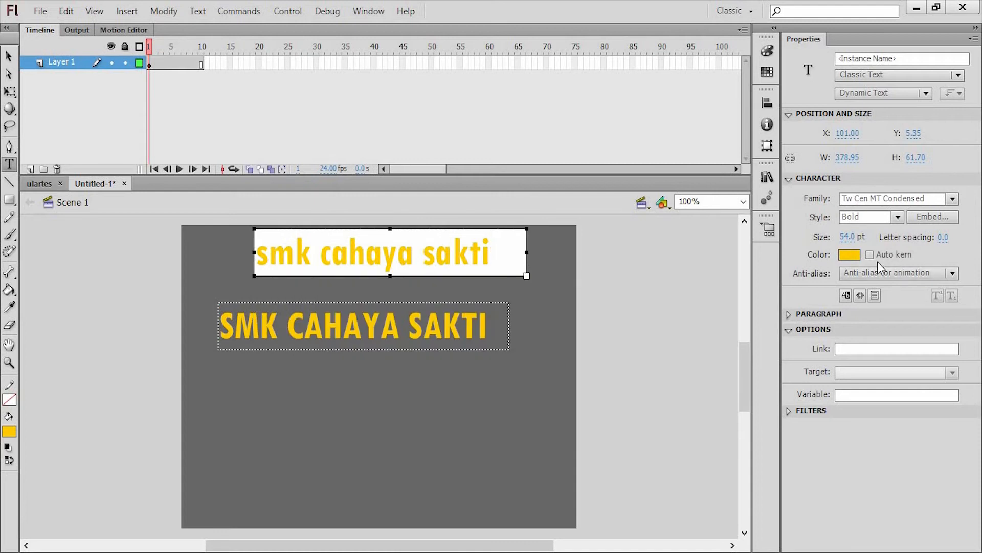
{"action": "left_click", "coordinate": [857, 259]}
{"action": "left_click", "coordinate": [760, 362]}
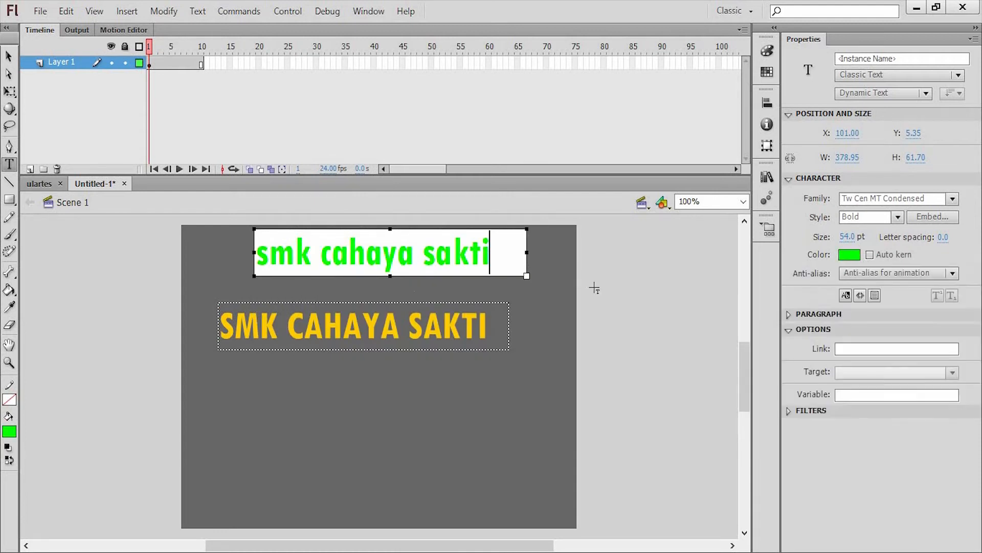
Move the green text field horizontally to about X 70 and change it to Static Text.
{"action": "left_click", "coordinate": [8, 55]}
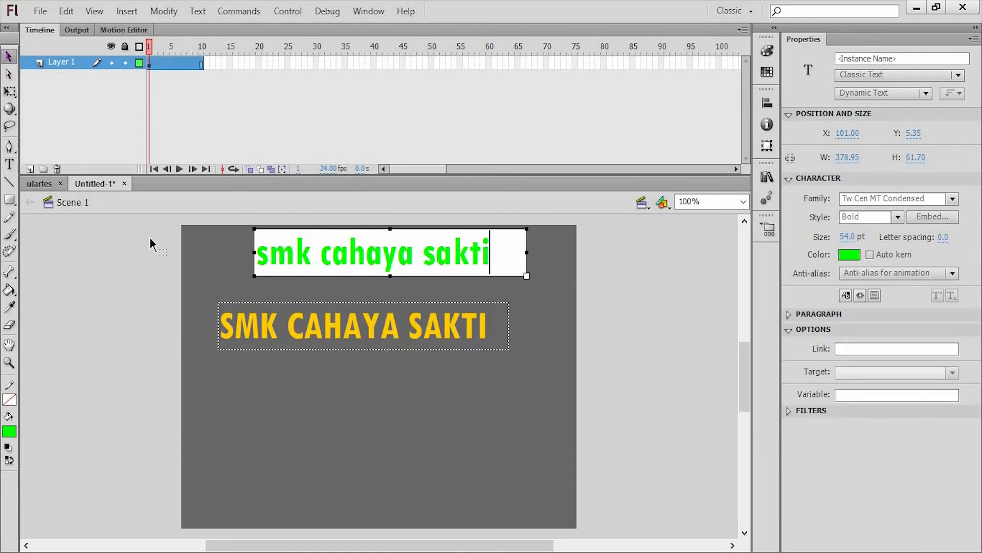
{"action": "left_click", "coordinate": [262, 278]}
{"action": "left_click_drag", "start_coordinate": [258, 264], "coordinate": [236, 263]}
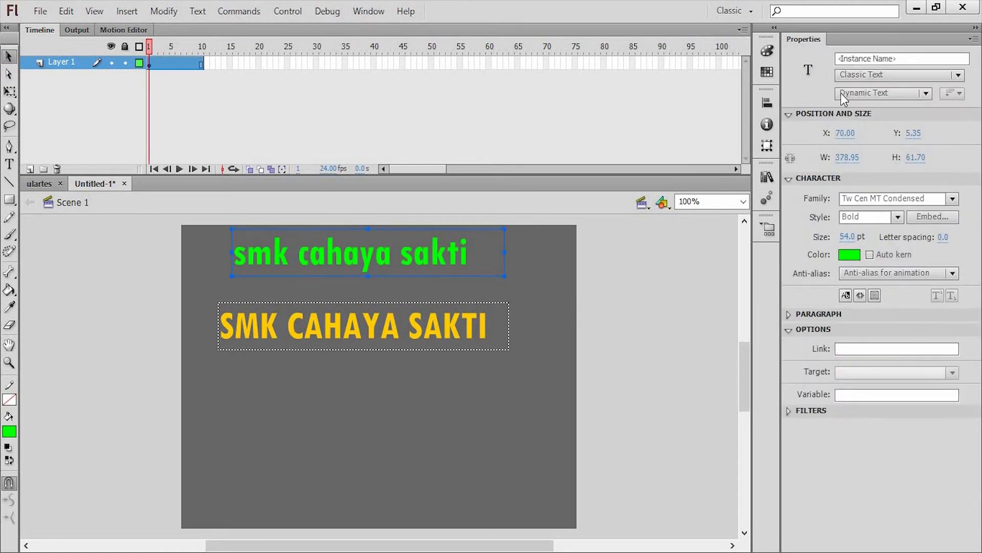
{"action": "left_click", "coordinate": [844, 93]}
Align the yellow dynamic text with the green text at about X 69 and narrow its field to about 387 px.
{"action": "left_click", "coordinate": [407, 347]}
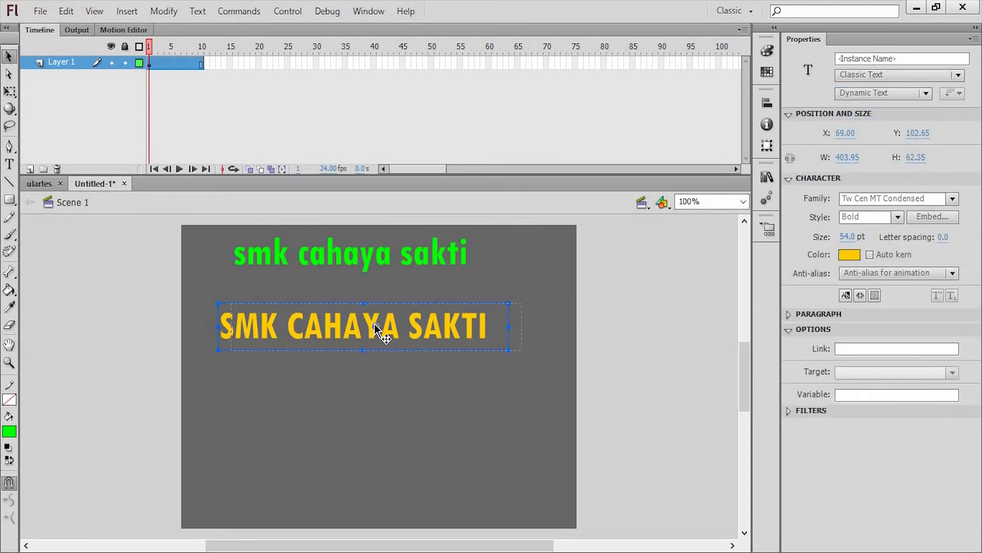
{"action": "left_click_drag", "start_coordinate": [374, 324], "coordinate": [377, 325]}
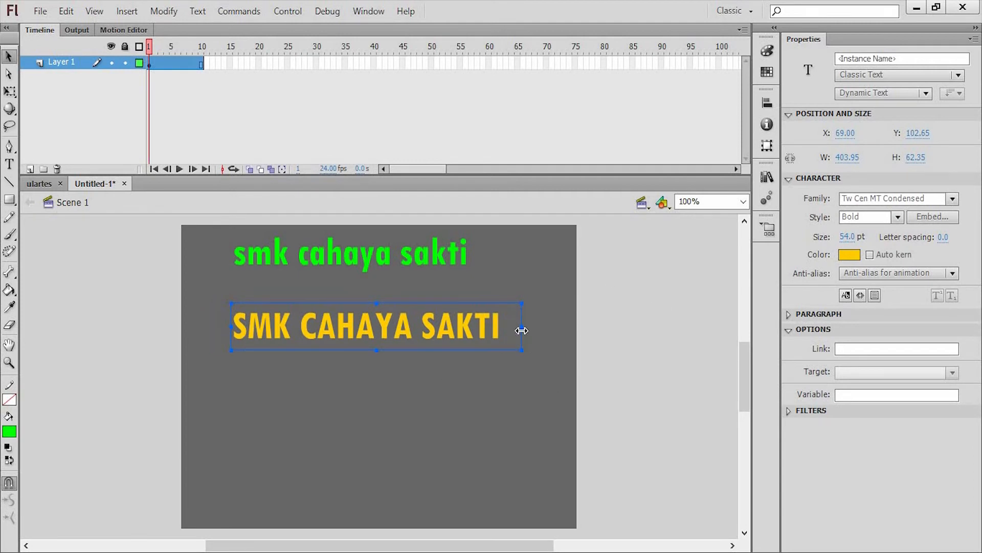
{"action": "left_click_drag", "start_coordinate": [522, 331], "coordinate": [508, 325]}
{"action": "left_click", "coordinate": [401, 445]}
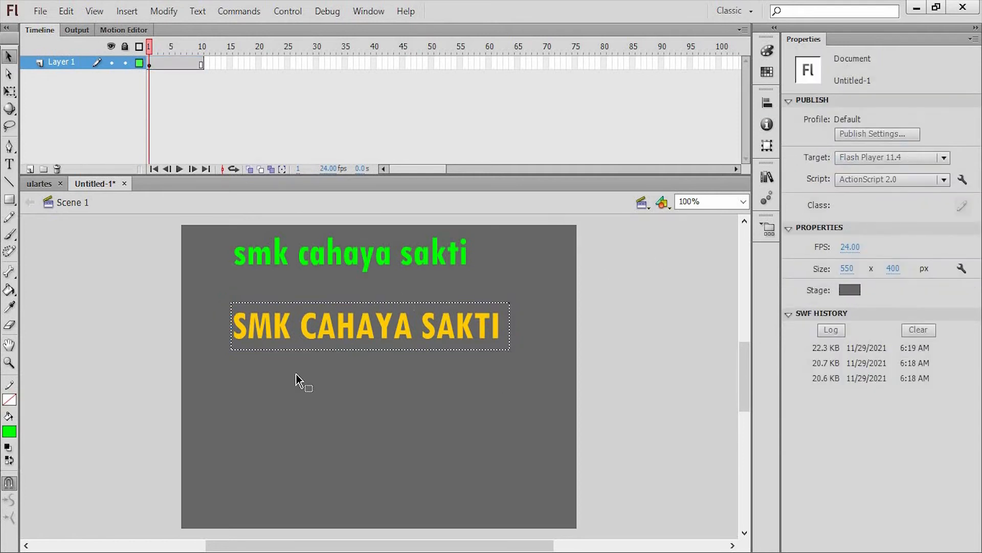
Add an Input Text field about 397 px wide and 69 px high below the yellow text, reading "SMK CAHAYA SAKTI".
{"action": "left_click", "coordinate": [10, 164]}
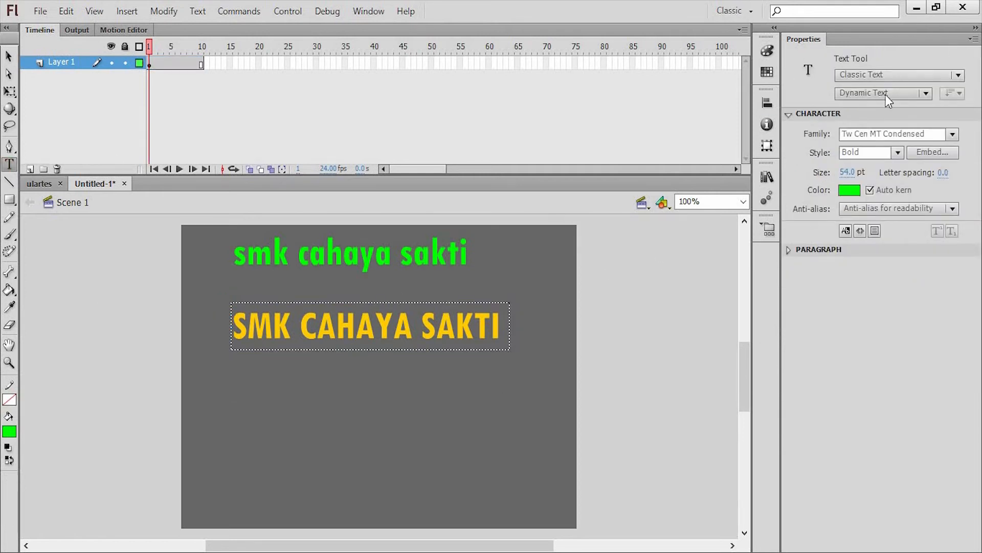
{"action": "left_click", "coordinate": [886, 94]}
{"action": "left_click", "coordinate": [876, 145]}
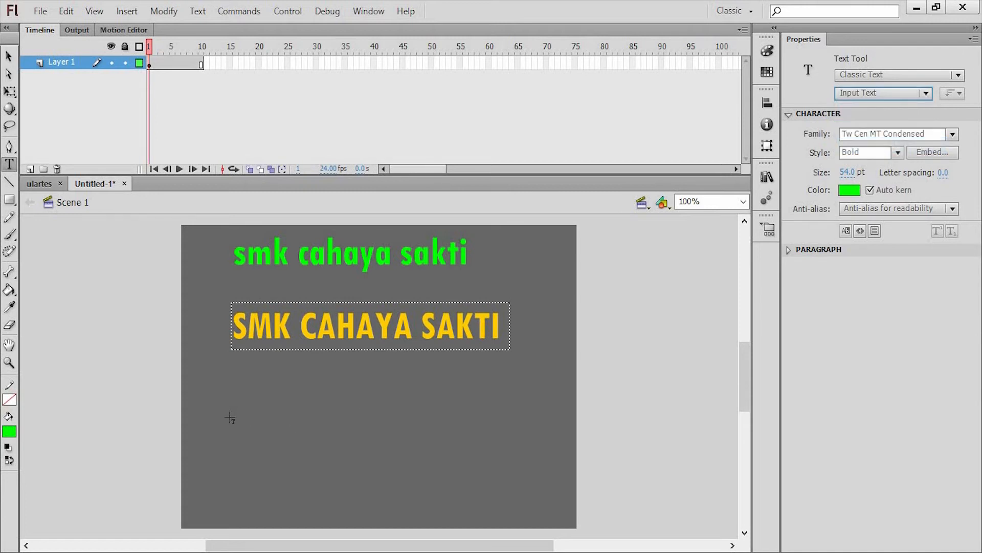
{"action": "left_click_drag", "start_coordinate": [446, 441], "coordinate": [513, 431]}
{"action": "type", "text": "SMK"}
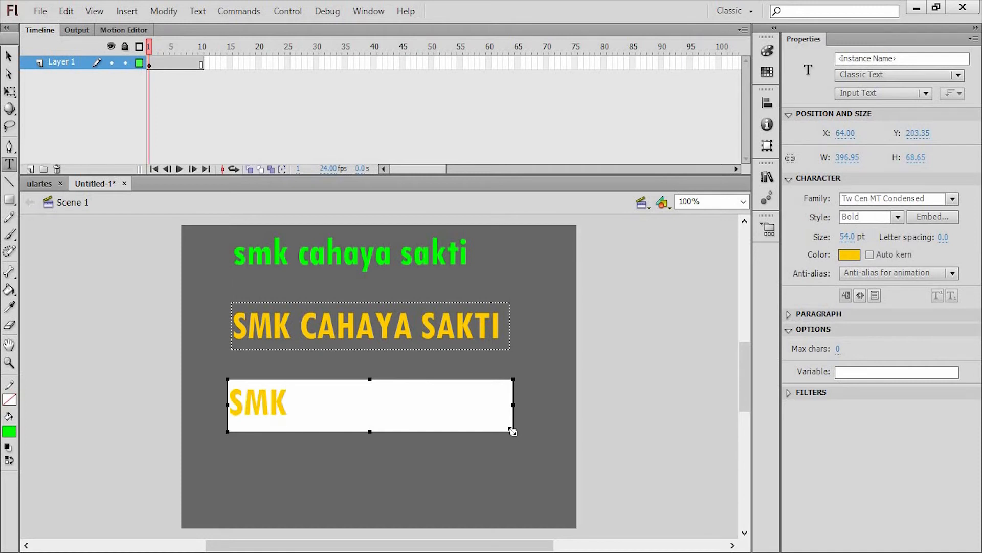
{"action": "type", "text": " CAHAYA SAKTI"}
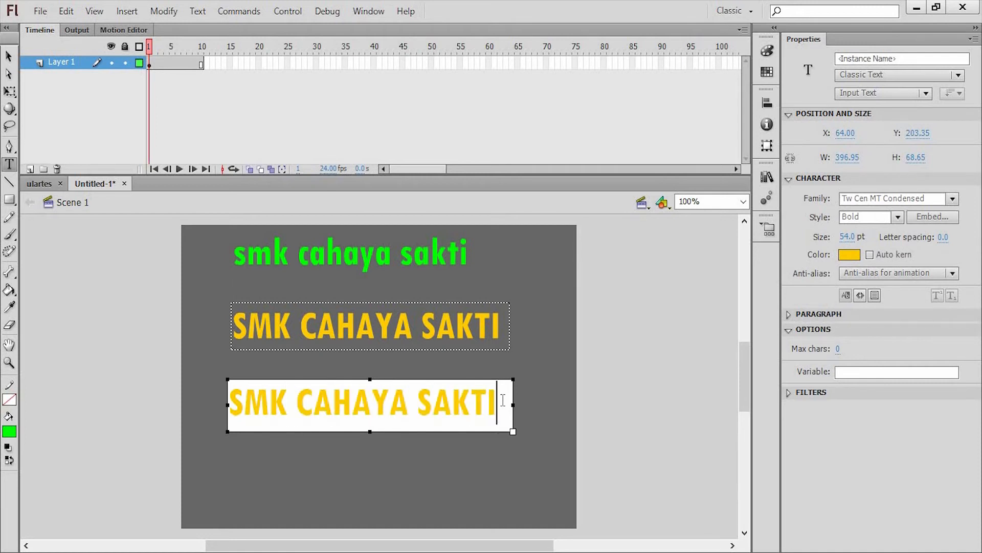
Format the input text as 56 pt in red and fit its field to about 69 px high.
{"action": "left_click", "coordinate": [8, 55]}
{"action": "mouse_move", "coordinate": [848, 240]}
{"action": "left_mouse_down"}
{"action": "mouse_move", "coordinate": [869, 239]}
{"action": "mouse_move", "coordinate": [843, 237]}
{"action": "left_mouse_up"}
{"action": "left_click", "coordinate": [848, 237]}
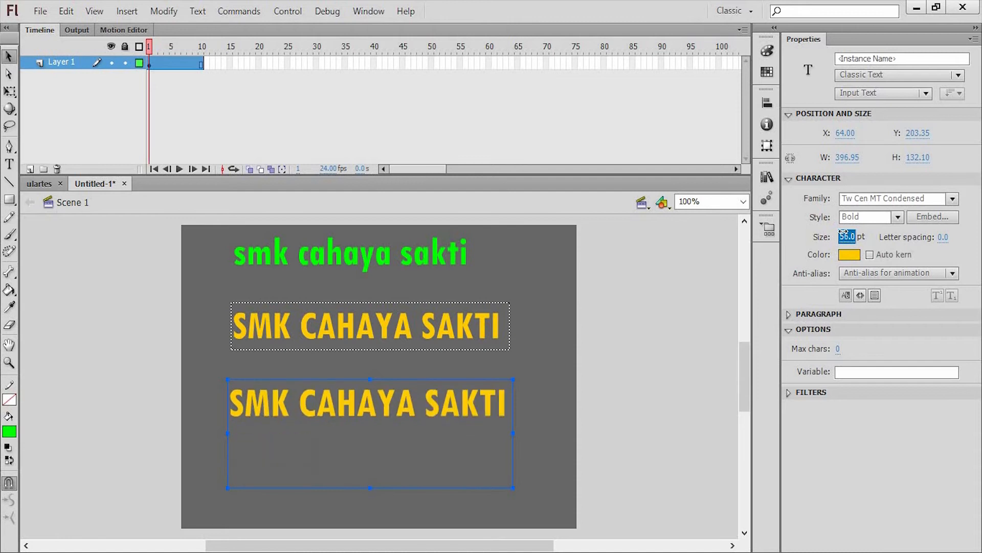
{"action": "left_click", "coordinate": [858, 252]}
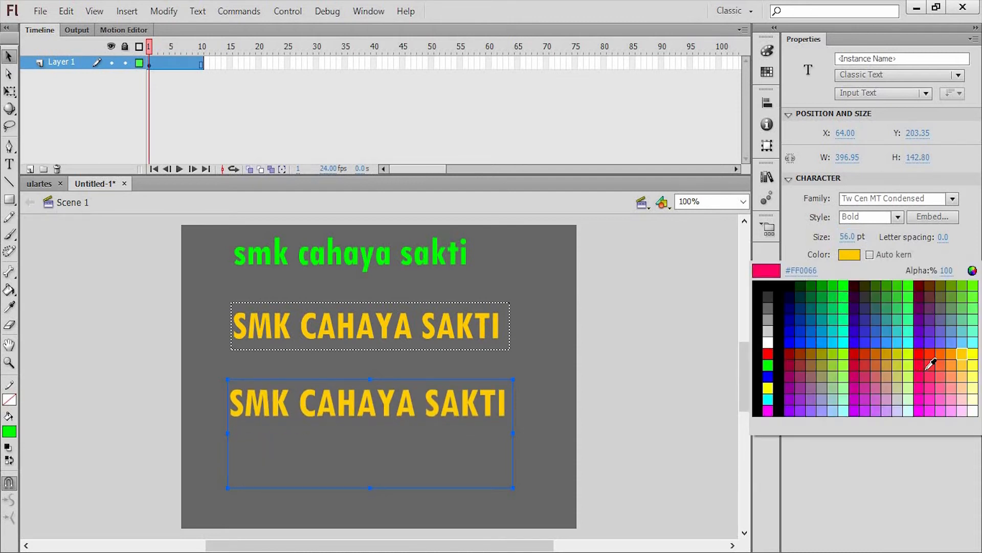
{"action": "left_click", "coordinate": [927, 368]}
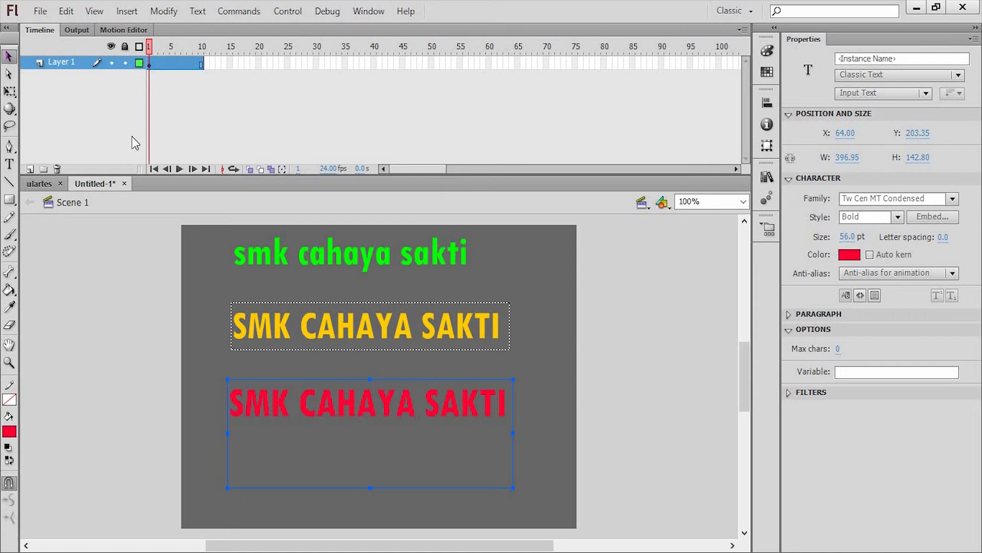
{"action": "left_click_drag", "start_coordinate": [370, 488], "coordinate": [392, 437]}
{"action": "left_click", "coordinate": [529, 487]}
Test the movie and replace the red input text with "MULTIMEDIA" in the running movie.
{"action": "key", "text": "ctrl+Return"}
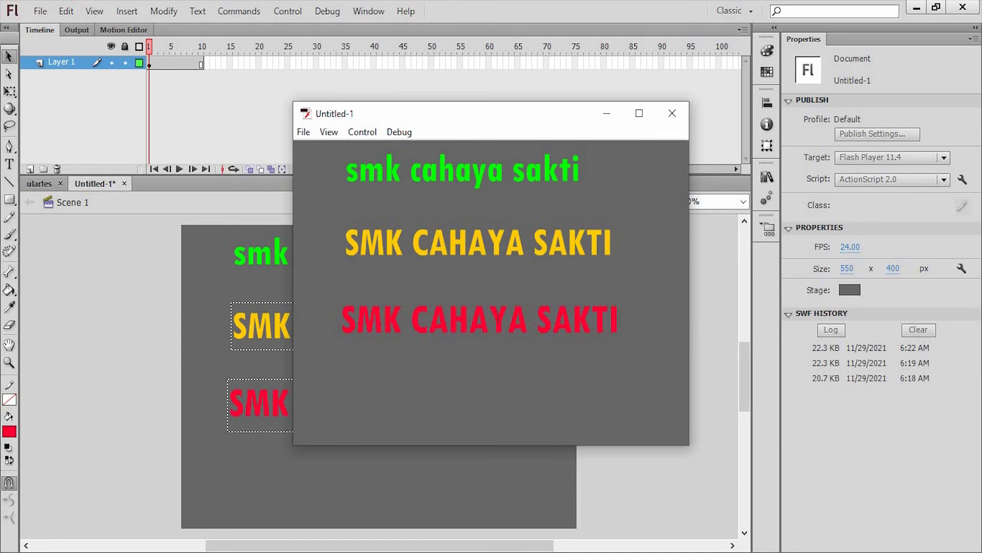
{"action": "left_click_drag", "start_coordinate": [620, 320], "coordinate": [318, 340]}
{"action": "key", "text": "BackSpace"}
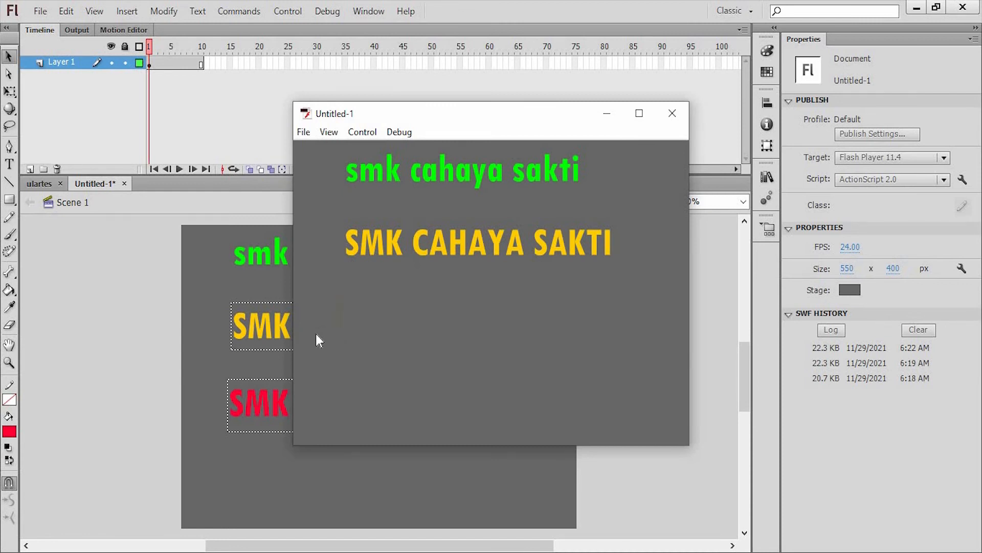
{"action": "type", "text": "MULTI"}
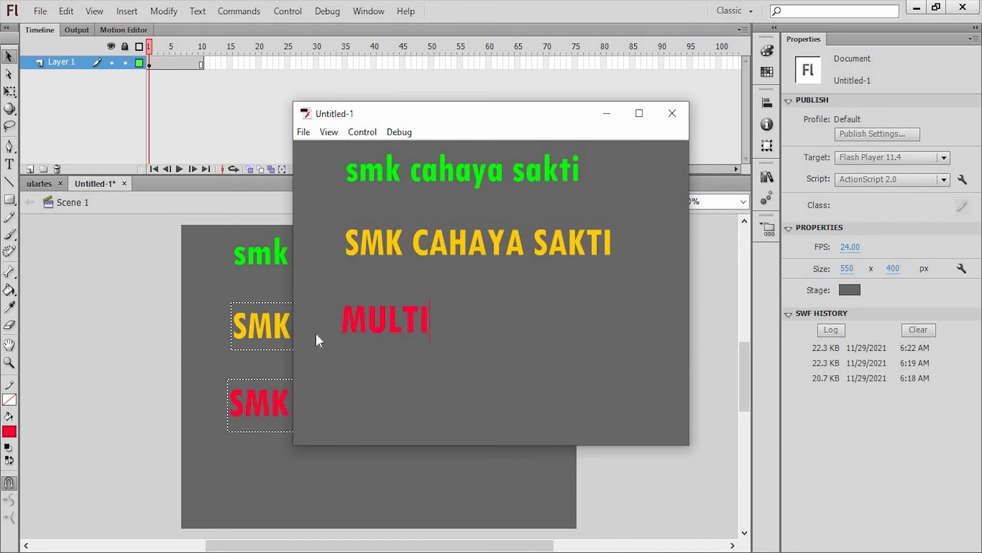
{"action": "type", "text": "MEDIA"}
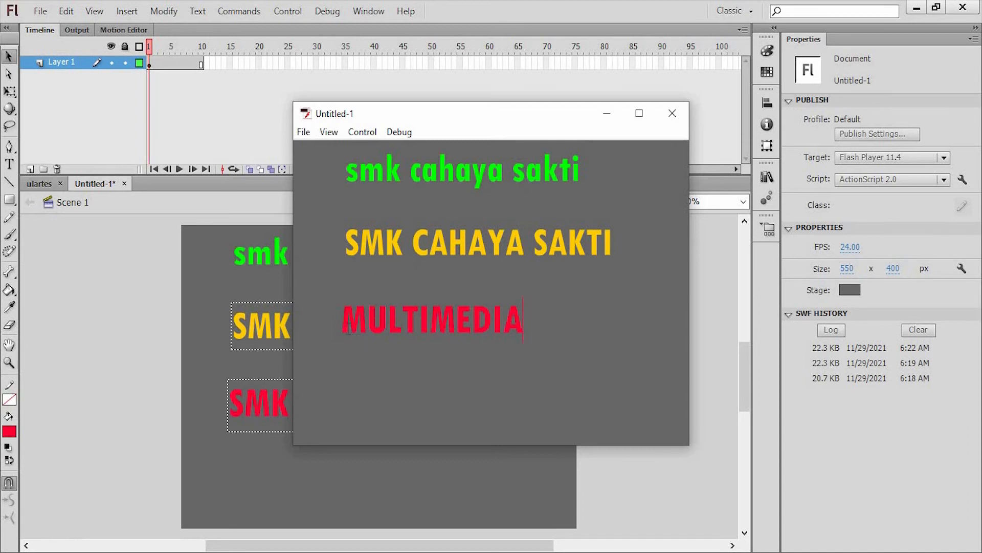
Replace the input text in the running movie with "smk cahaya sakti", and close the movie test.
{"action": "key", "text": "ctrl+a"}
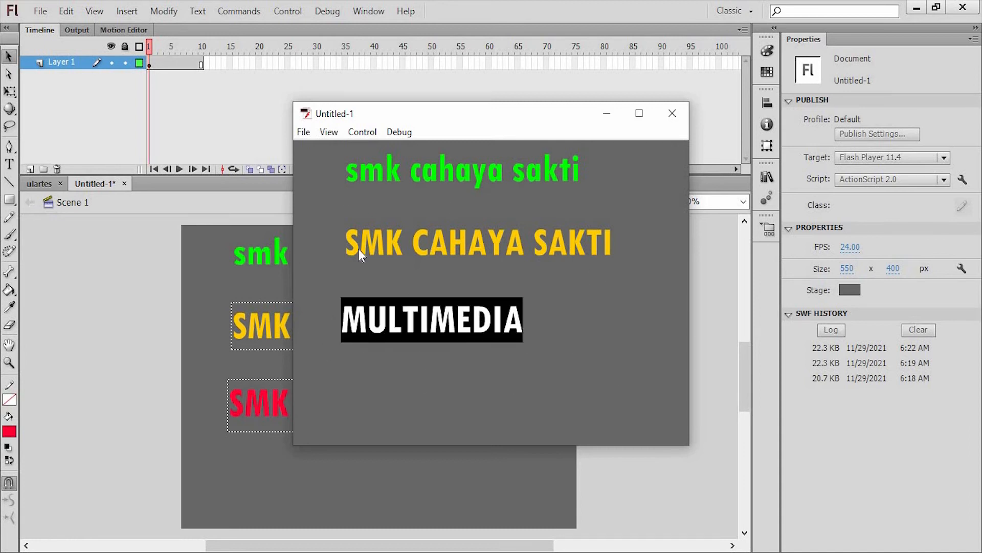
{"action": "left_click", "coordinate": [392, 313]}
{"action": "left_click_drag", "start_coordinate": [519, 313], "coordinate": [237, 322]}
{"action": "key", "text": "BackSpace"}
{"action": "type", "text": "s"}
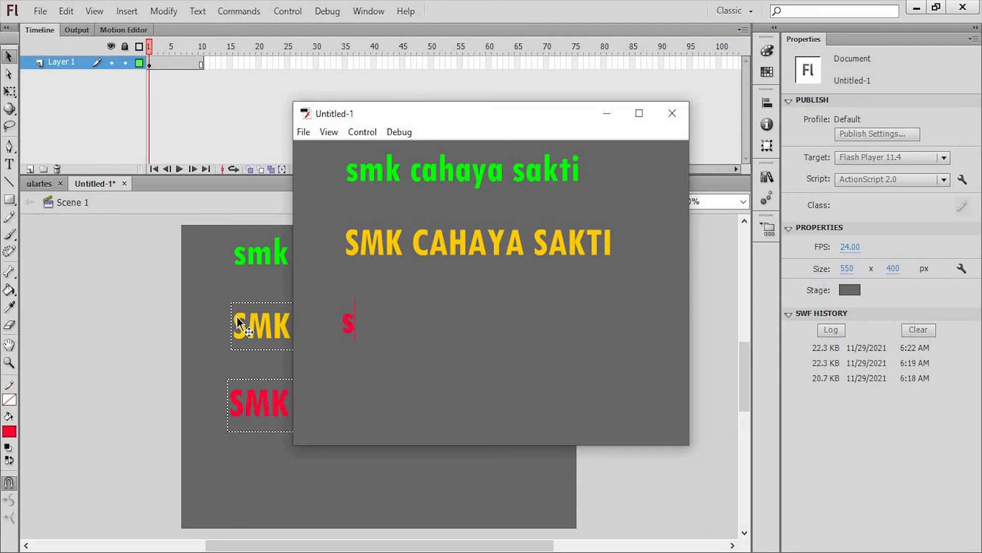
{"action": "type", "text": "mk cahaya s"}
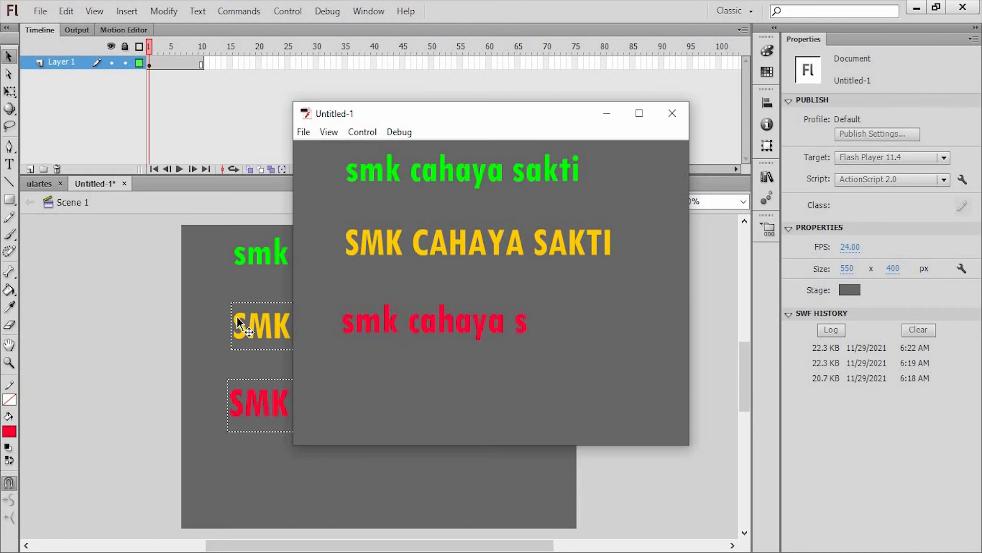
{"action": "type", "text": "akti"}
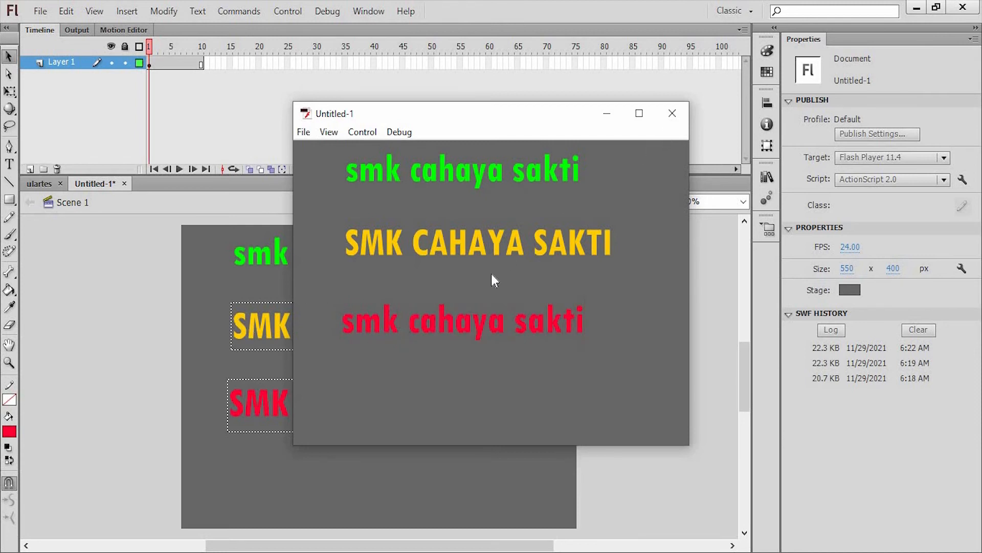
{"action": "left_click", "coordinate": [671, 119]}
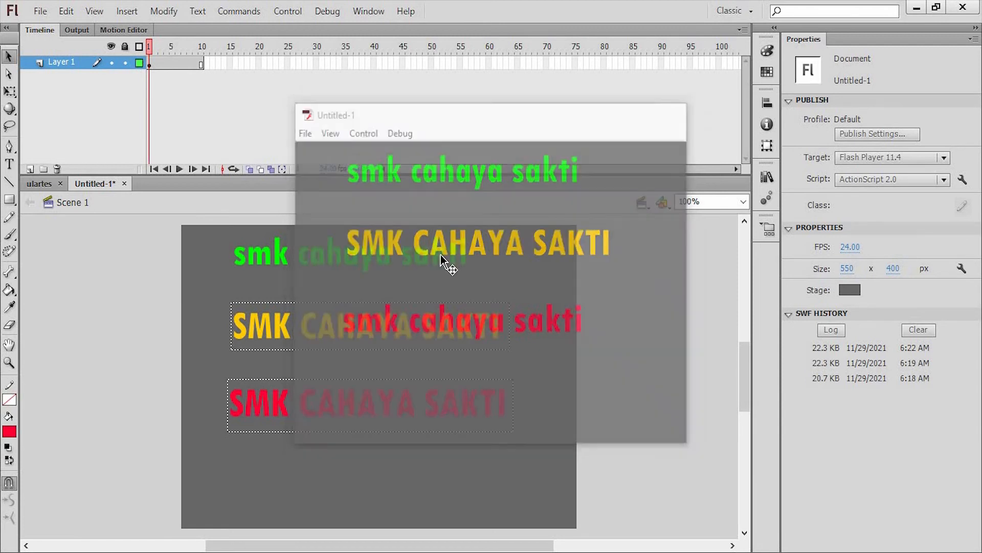
Select the green, yellow and red text fields in turn to compare their text types and properties.
{"action": "left_click", "coordinate": [331, 260]}
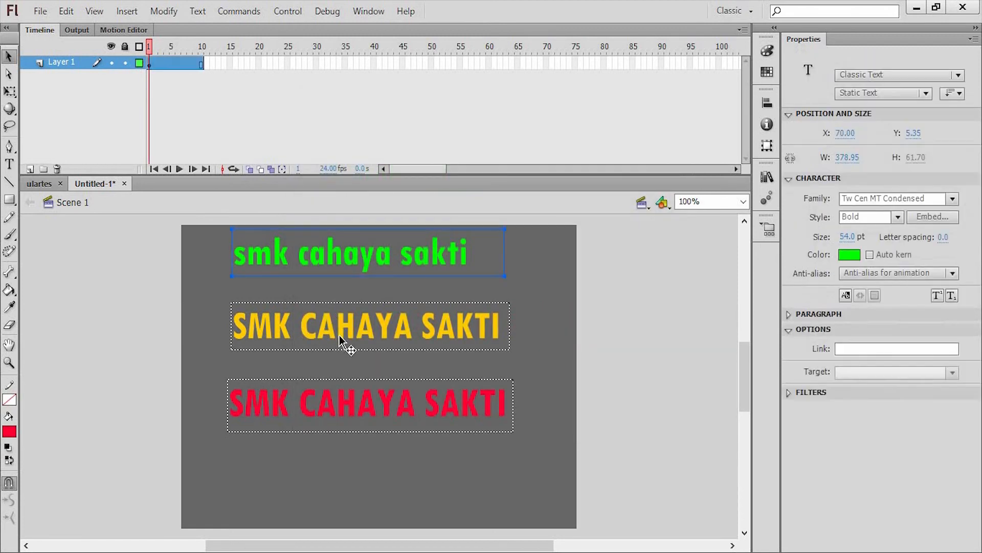
{"action": "left_click", "coordinate": [346, 343]}
{"action": "left_click", "coordinate": [329, 407]}
{"action": "left_click", "coordinate": [344, 259]}
{"action": "left_click", "coordinate": [355, 345]}
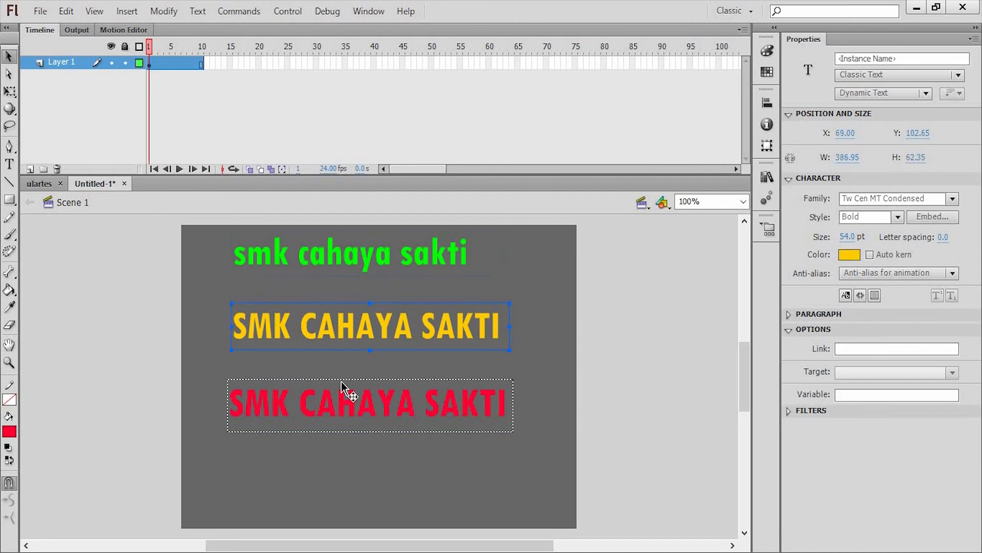
{"action": "left_click", "coordinate": [346, 392]}
{"action": "left_click", "coordinate": [362, 257]}
{"action": "left_click", "coordinate": [362, 257]}
{"action": "left_click", "coordinate": [356, 392]}
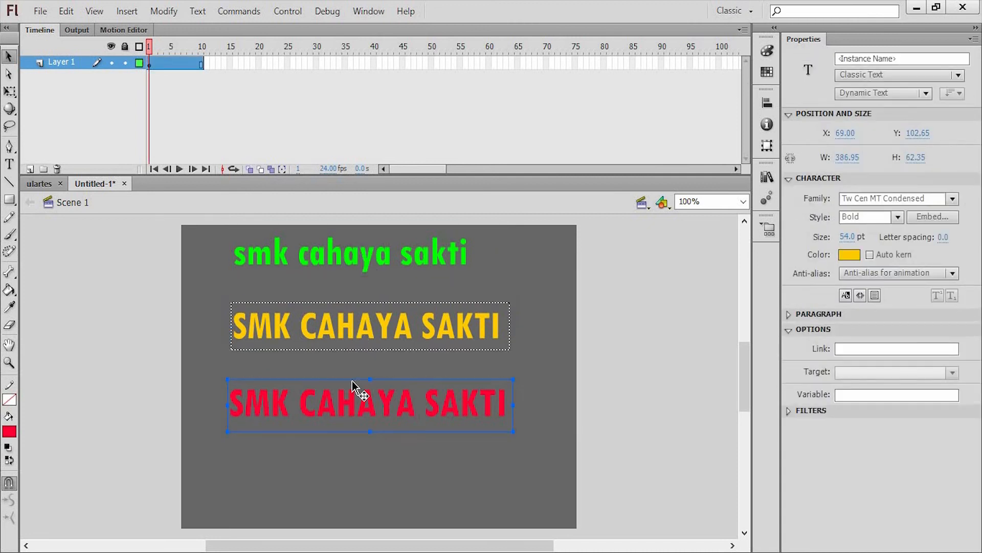
{"action": "left_click", "coordinate": [333, 340]}
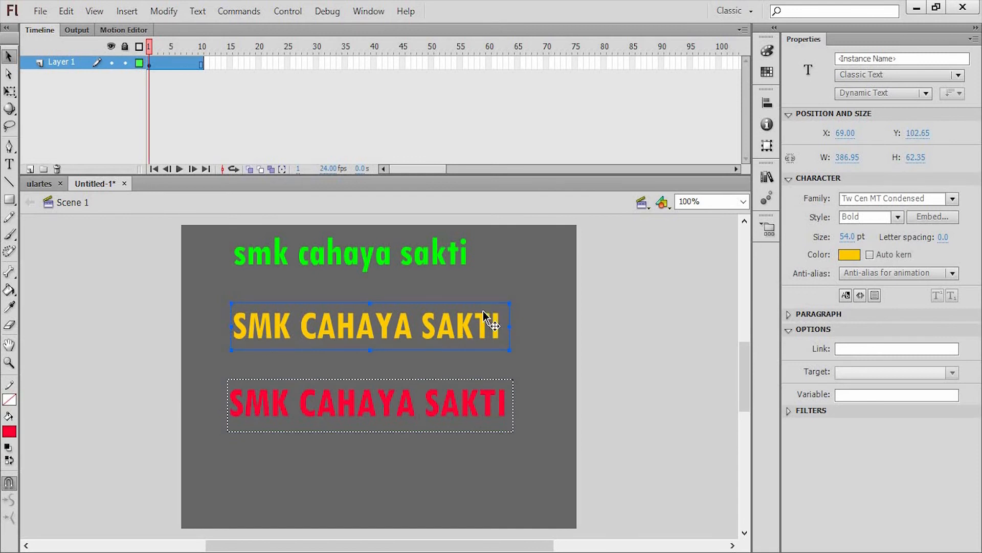
{"action": "left_click", "coordinate": [421, 413]}
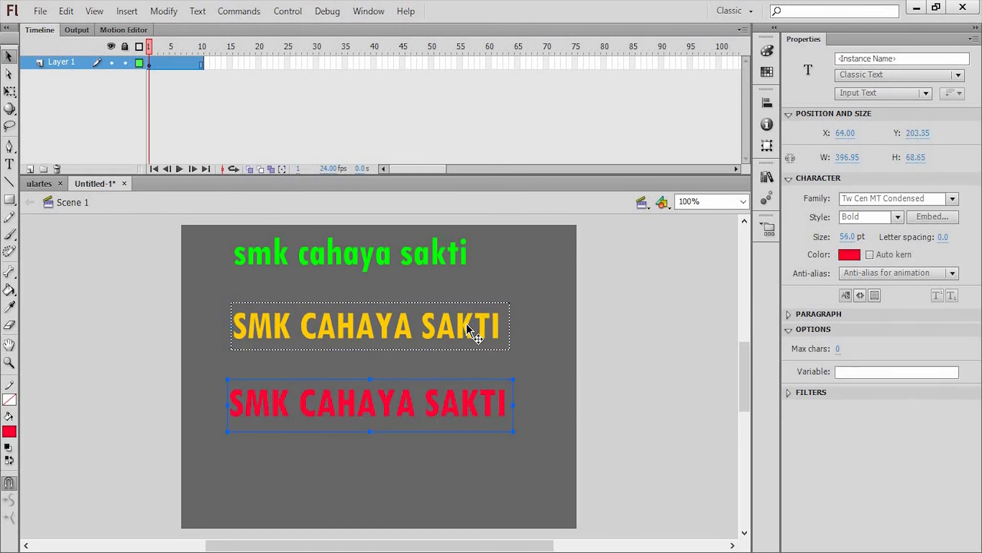
{"action": "left_click", "coordinate": [475, 332]}
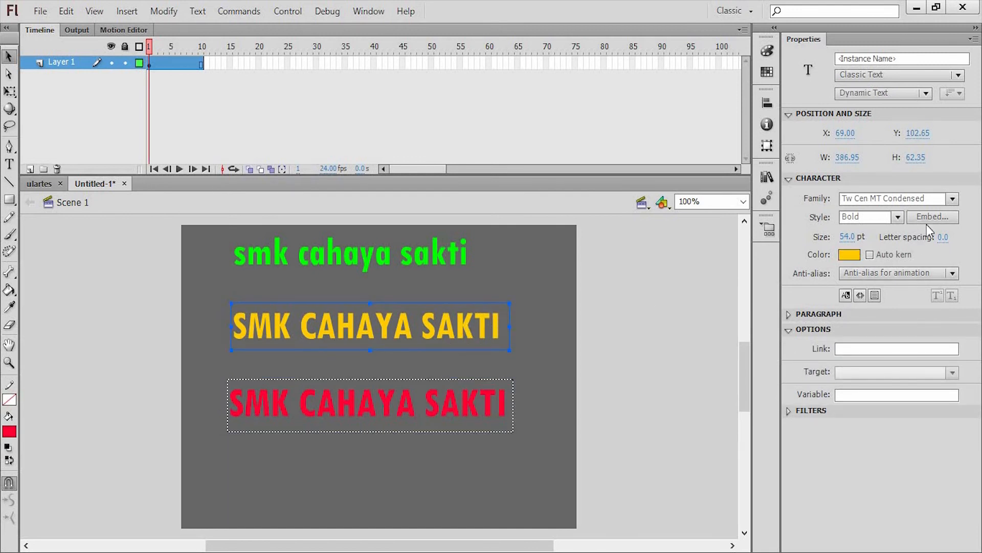
{"action": "left_click", "coordinate": [74, 29]}
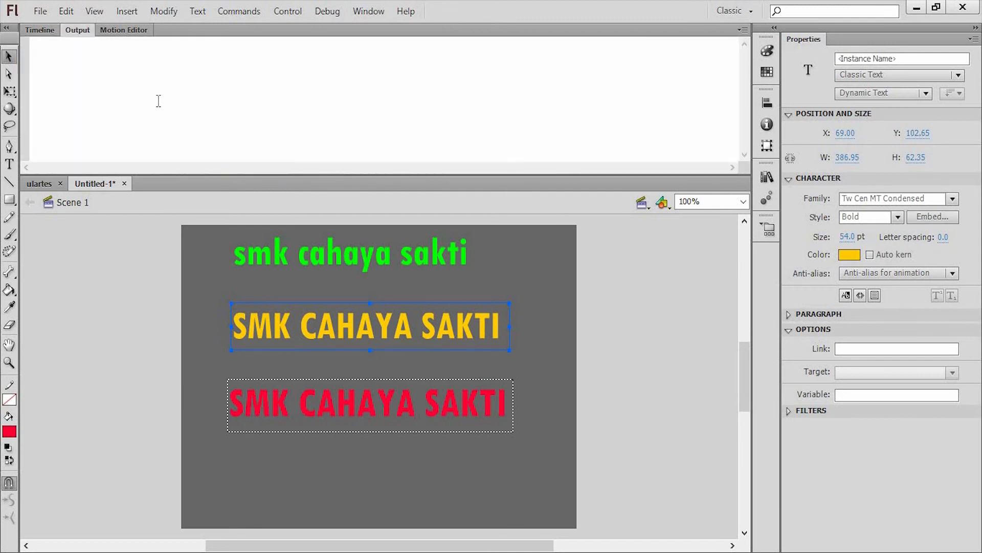
{"action": "left_click", "coordinate": [123, 29]}
{"action": "left_click", "coordinate": [41, 30]}
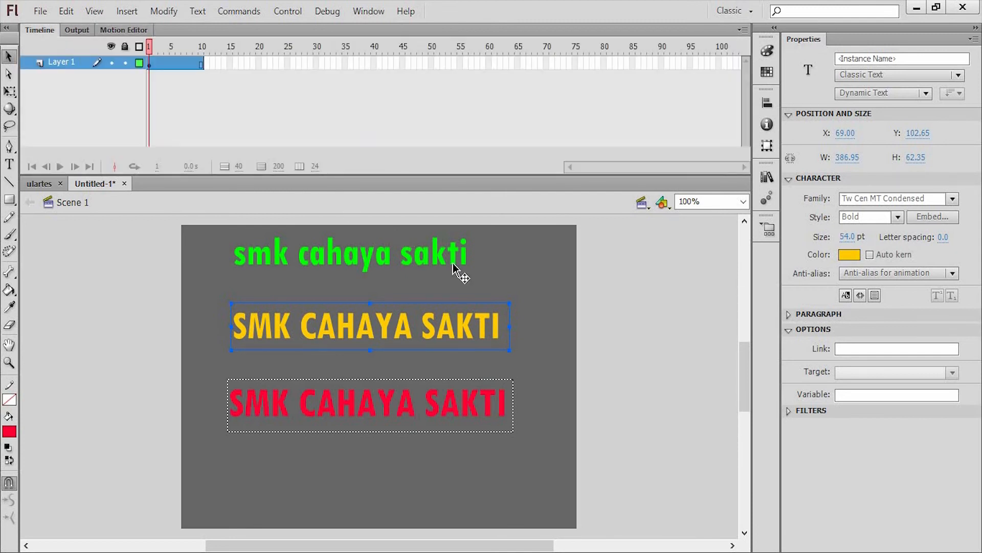
Embed all character ranges of the Tw Cen MT Condensed Bold font for the yellow dynamic text.
{"action": "left_click", "coordinate": [931, 217]}
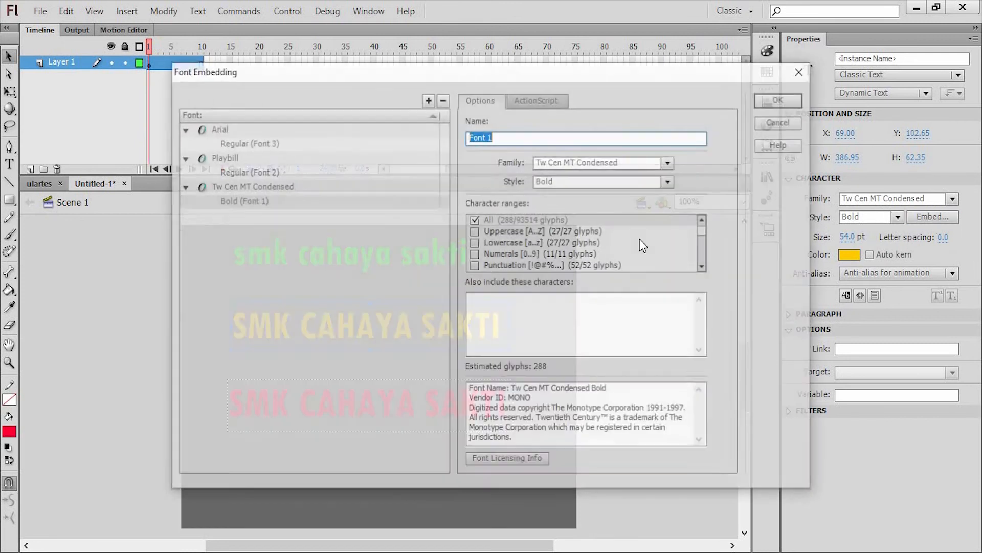
{"action": "left_click", "coordinate": [476, 226]}
{"action": "left_click", "coordinate": [474, 220]}
{"action": "left_click", "coordinate": [475, 220]}
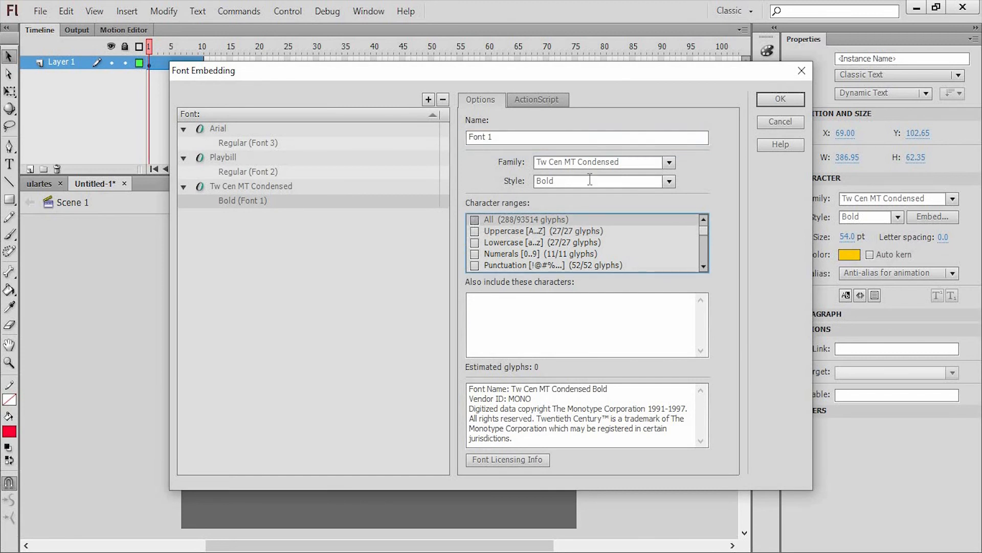
{"action": "left_click", "coordinate": [797, 101]}
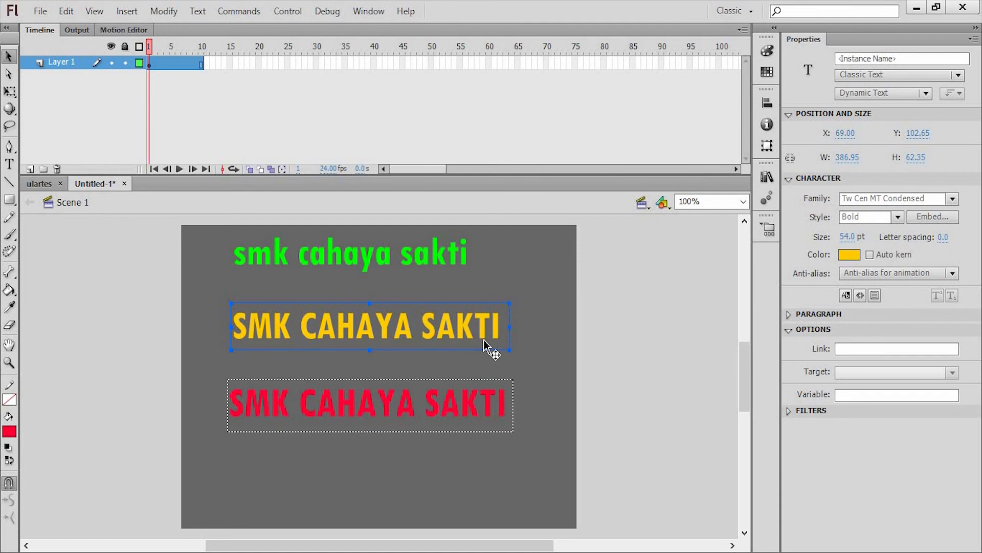
Apply font embedding with all character ranges to the red input text.
{"action": "left_click", "coordinate": [471, 394]}
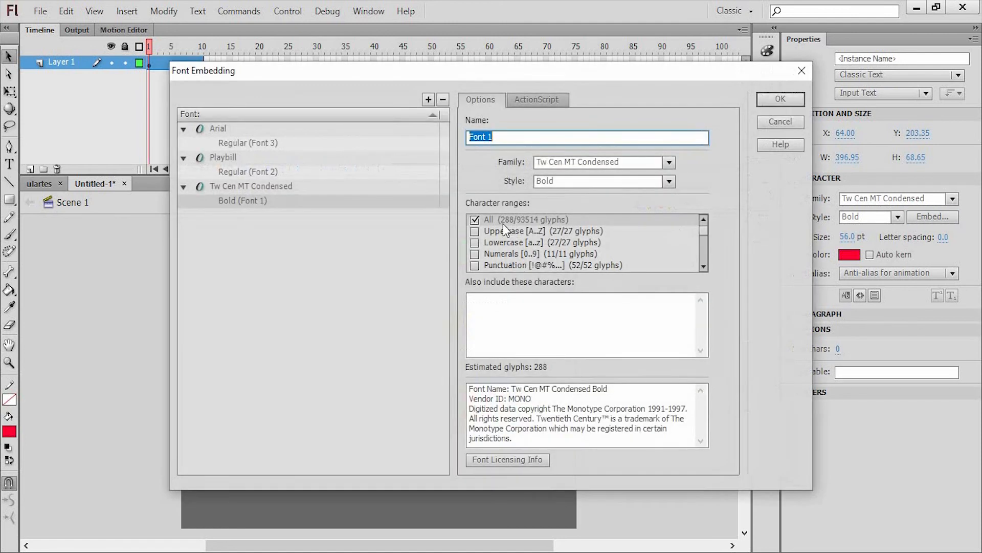
{"action": "left_click", "coordinate": [474, 219]}
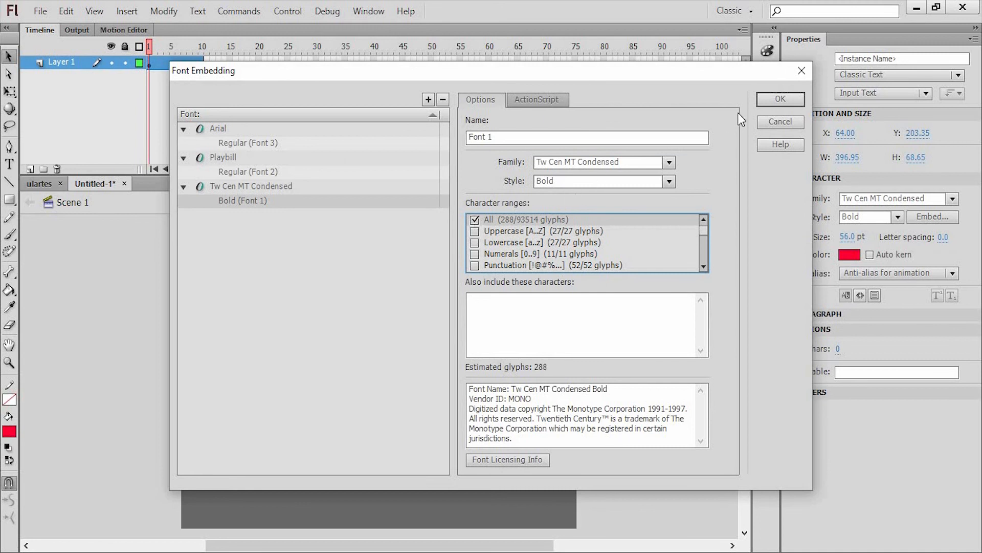
{"action": "left_click", "coordinate": [778, 99]}
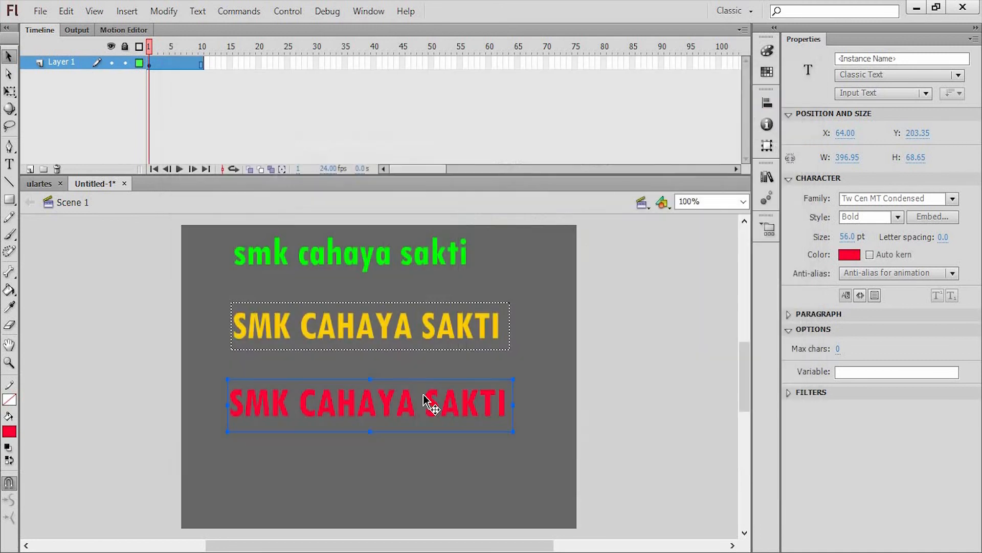
Examine the Variable option of the yellow dynamic and red input texts, and briefly view the ulartes document.
{"action": "left_click", "coordinate": [316, 364]}
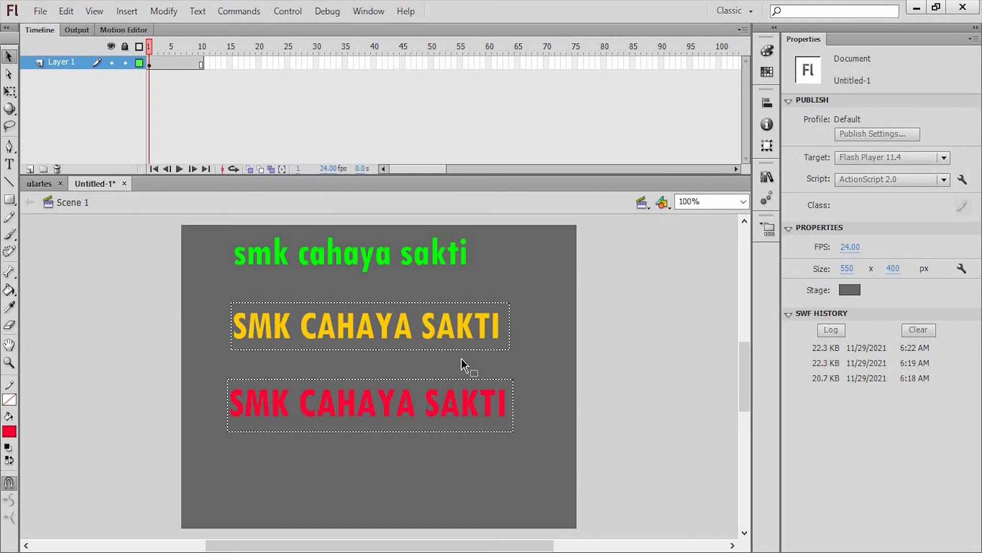
{"action": "left_click", "coordinate": [461, 341]}
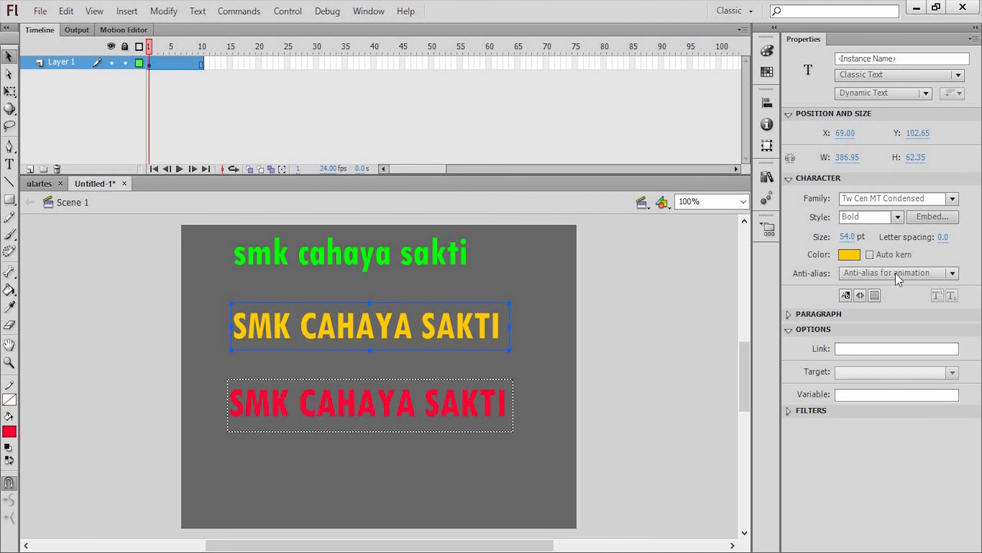
{"action": "left_click", "coordinate": [340, 410]}
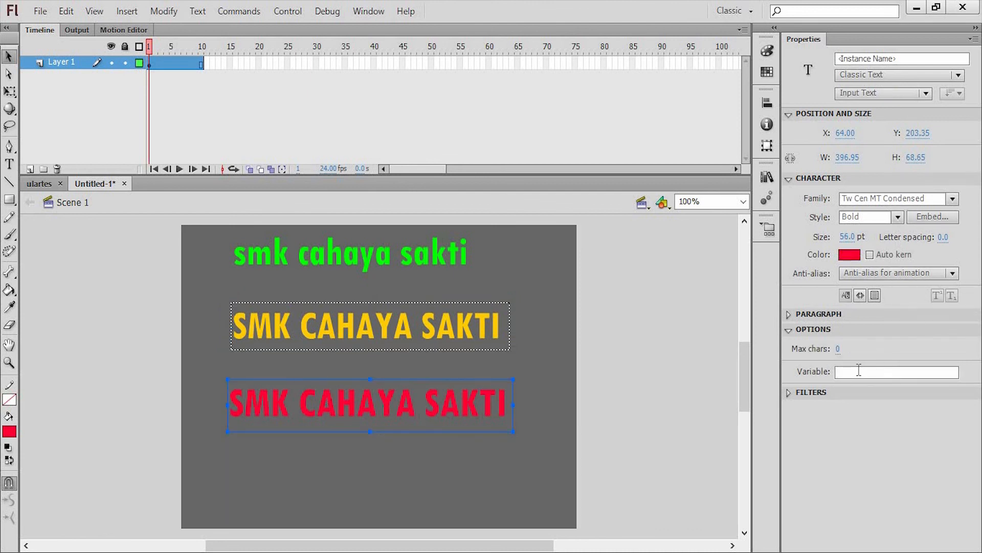
{"action": "left_click", "coordinate": [859, 370]}
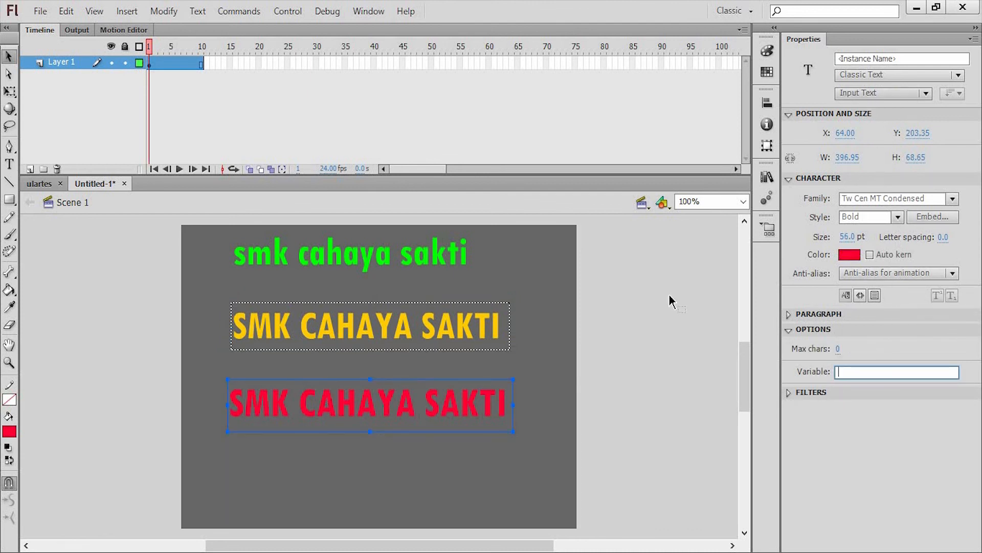
{"action": "left_click", "coordinate": [480, 330]}
{"action": "left_click", "coordinate": [847, 393]}
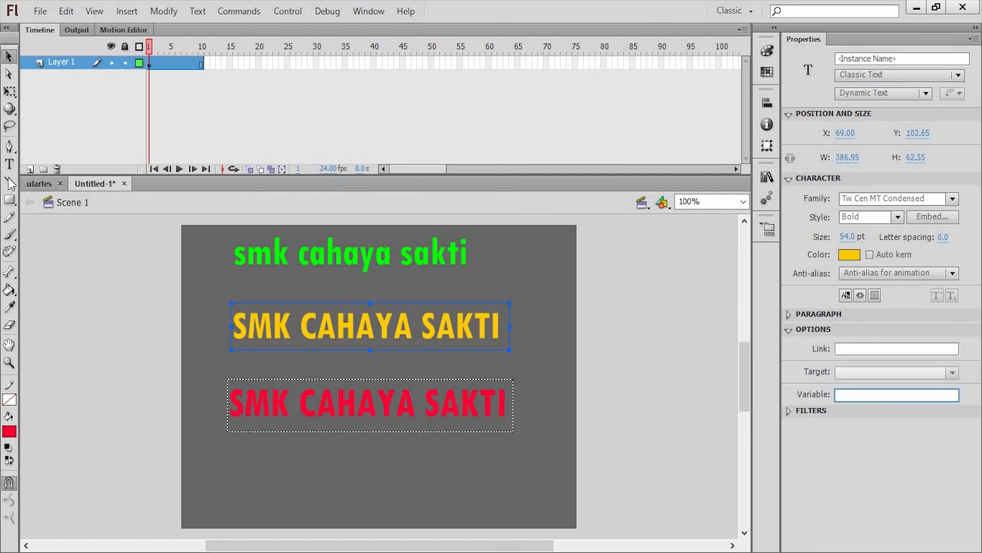
{"action": "left_click", "coordinate": [36, 183]}
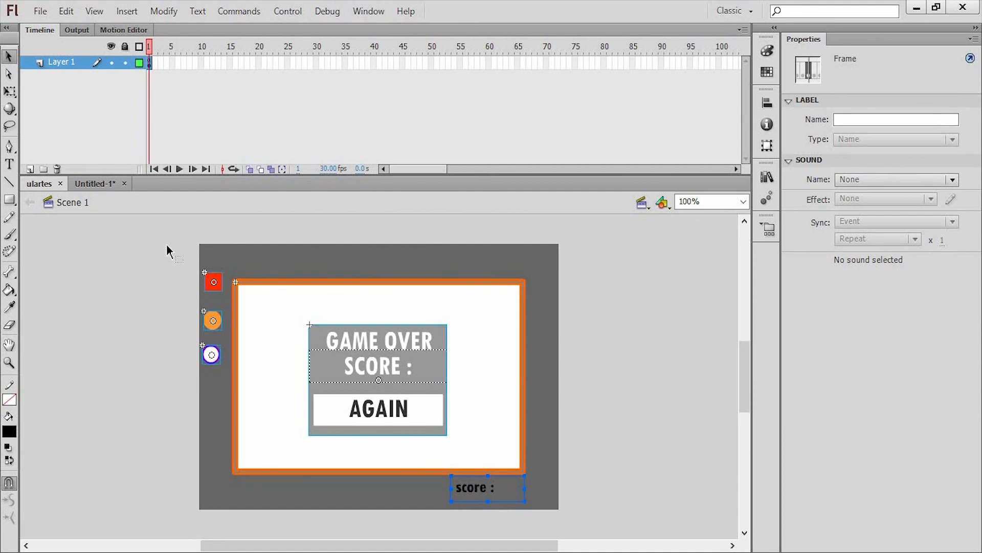
{"action": "left_click", "coordinate": [97, 184]}
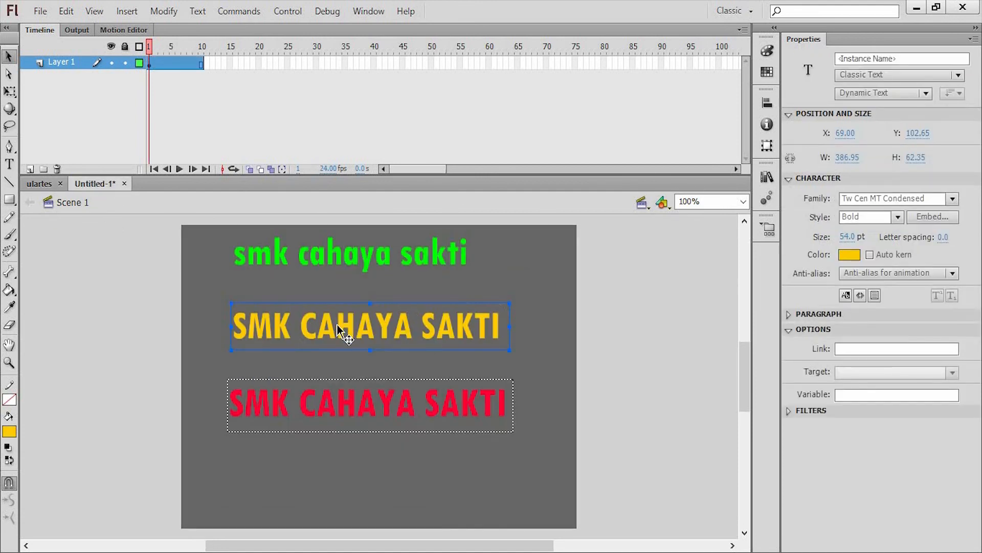
Move the green text to about Y 26 and the yellow text to about Y 115, and narrow the green text box to about 339 px.
{"action": "left_click", "coordinate": [325, 261]}
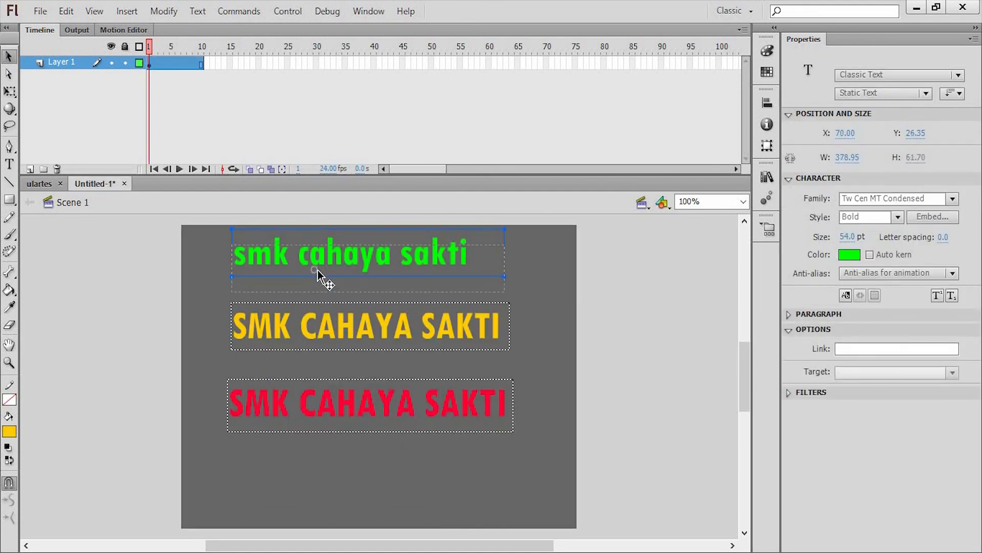
{"action": "left_click_drag", "start_coordinate": [318, 274], "coordinate": [317, 274]}
{"action": "left_click", "coordinate": [333, 346]}
{"action": "left_click_drag", "start_coordinate": [333, 346], "coordinate": [333, 356]}
{"action": "left_click", "coordinate": [261, 283]}
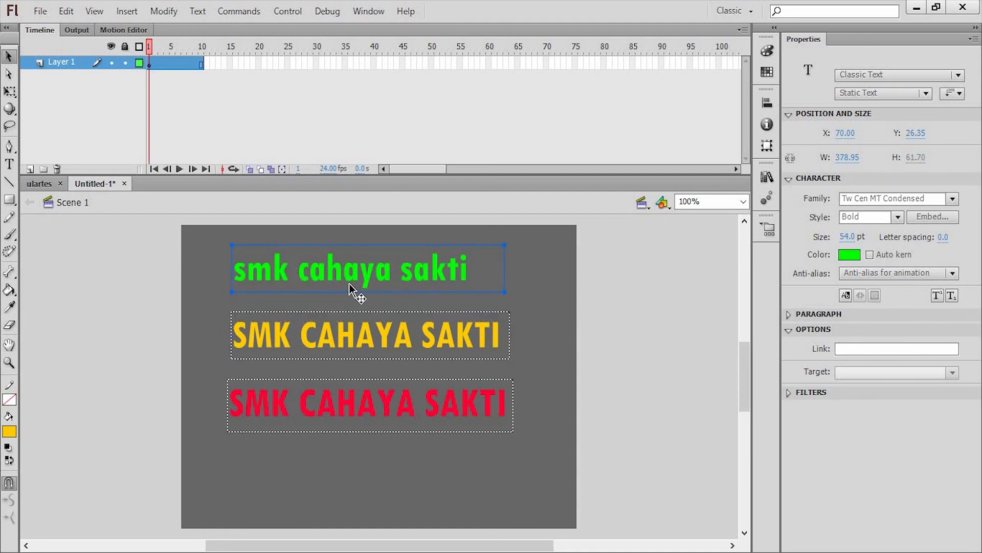
{"action": "left_click_drag", "start_coordinate": [504, 291], "coordinate": [476, 294]}
Test the movie with the rearranged texts, and review the properties of the yellow and red text fields.
{"action": "key", "text": "ctrl+Return"}
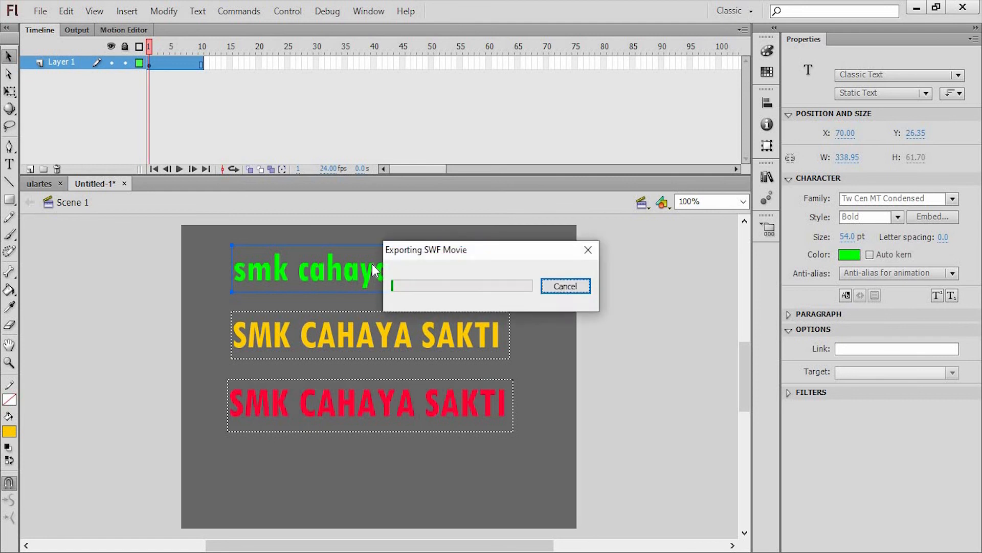
{"action": "left_click", "coordinate": [671, 114]}
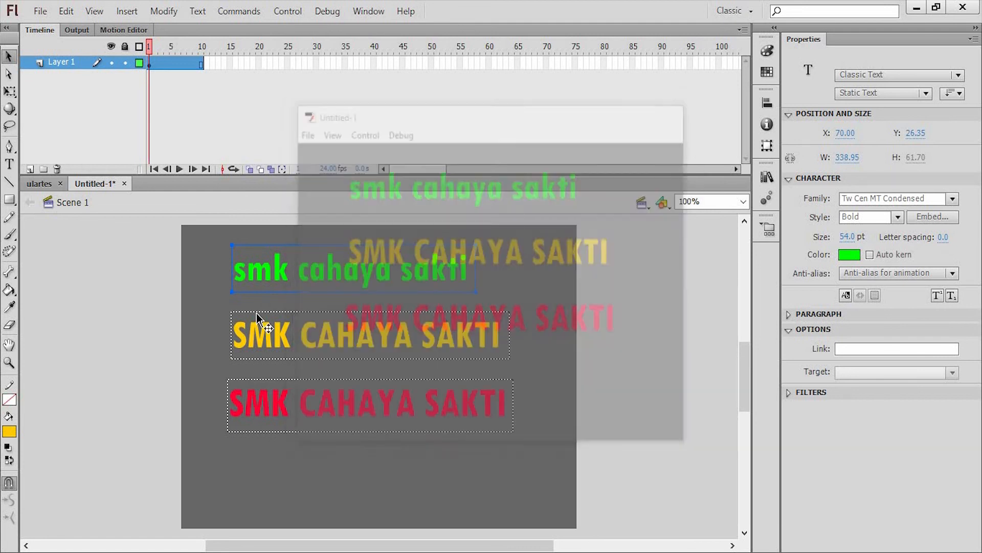
{"action": "left_click", "coordinate": [253, 327]}
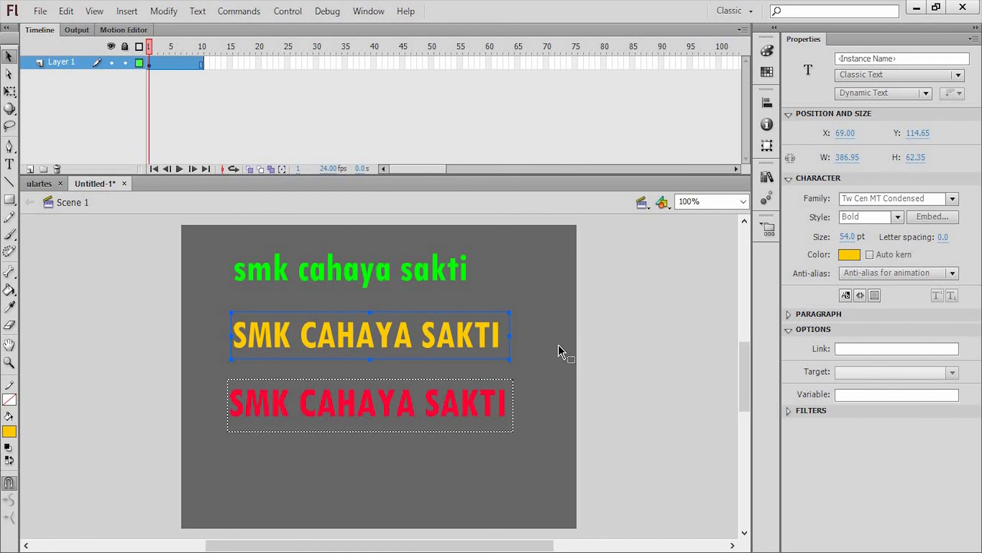
{"action": "left_click", "coordinate": [409, 408]}
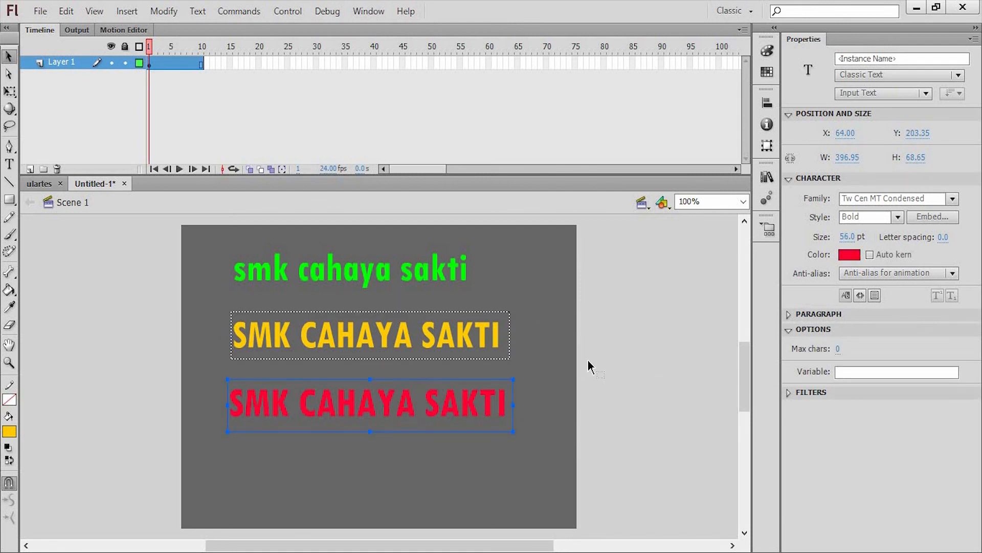